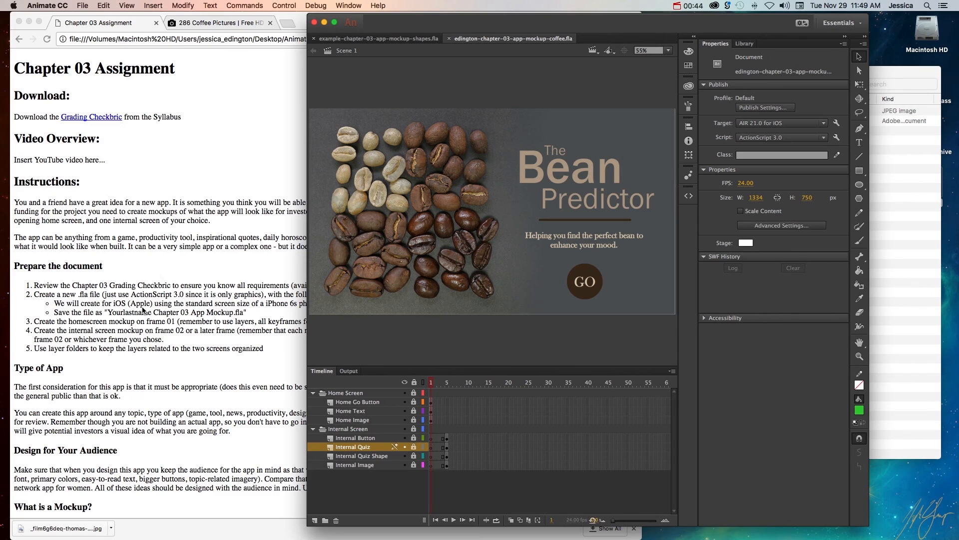
Step: Review the Chapter 03 assignment's document setup instructions in Chrome and the Home Screen layer folder of the coffee mockup in Animate
left_click(181, 329)
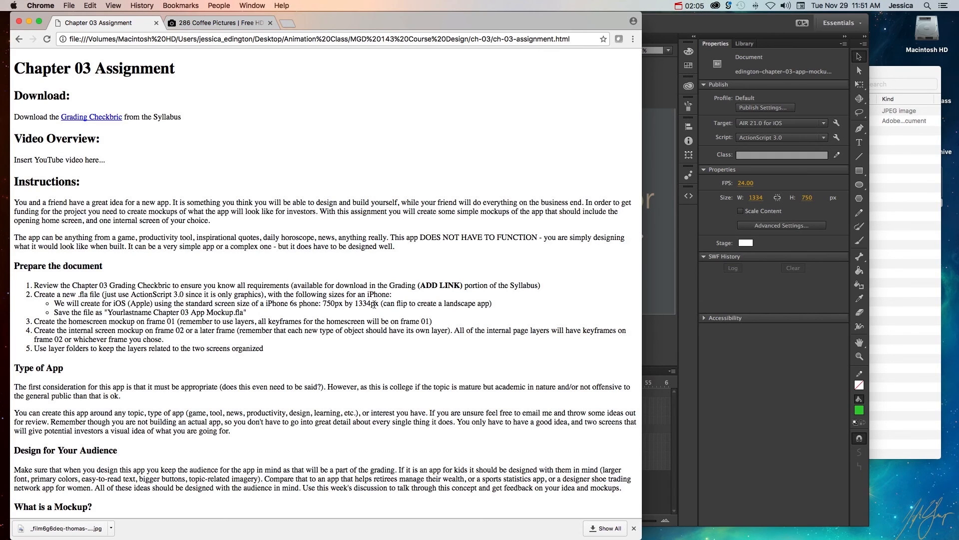
left_click(671, 78)
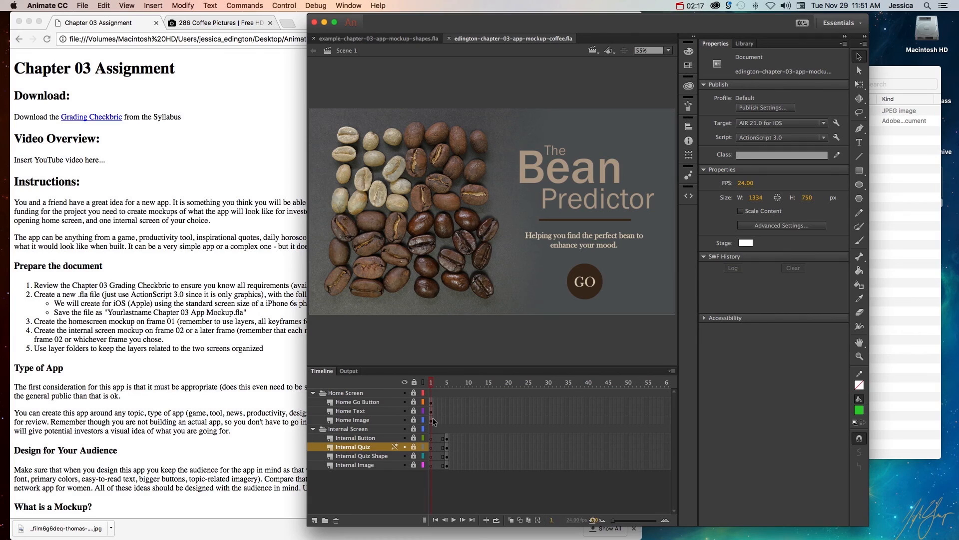
left_click(345, 394)
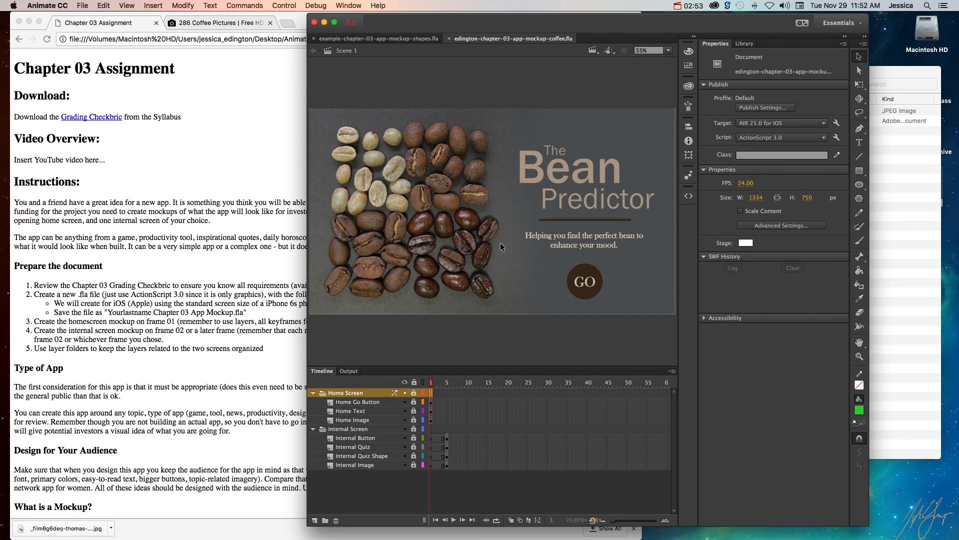
Step: Switch to the Unsplash coffee results in Chrome and open the photo of the glass pour-over coffee maker
left_click(234, 112)
left_click(207, 23)
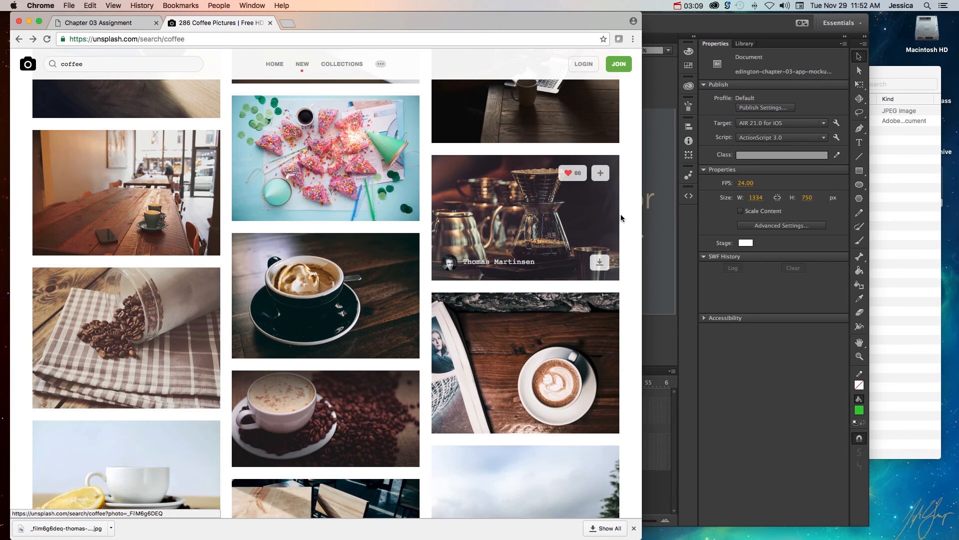
scroll(630, 218, "up", 2)
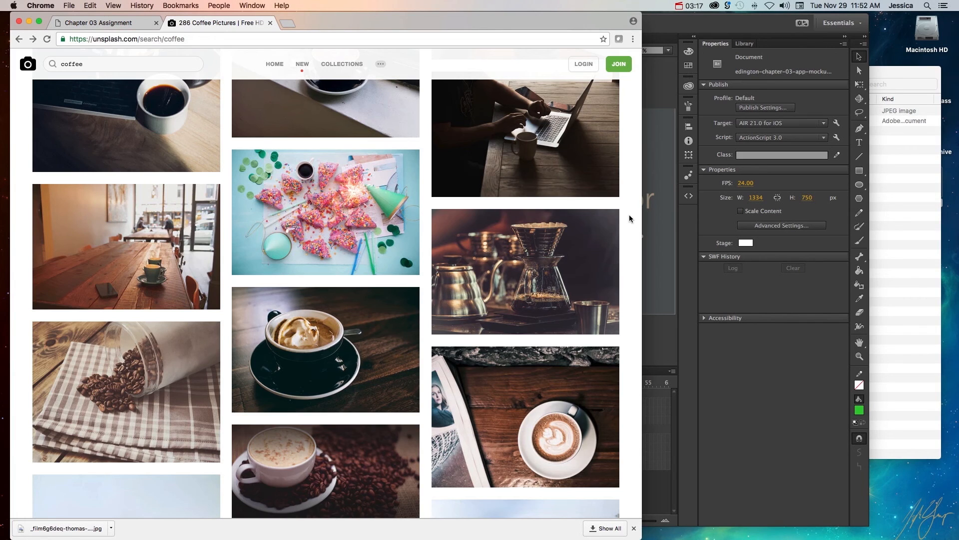
mouse_move(604, 227)
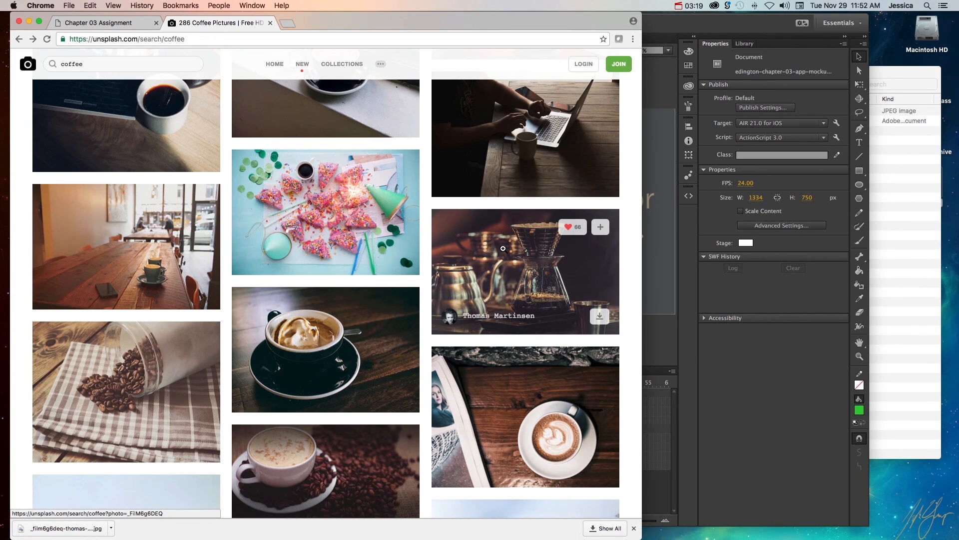
left_click(488, 241)
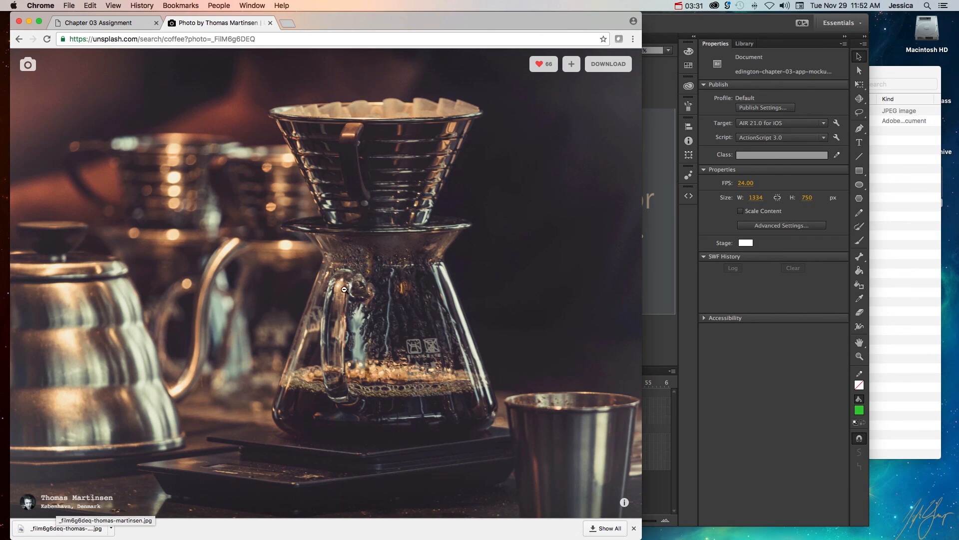
Step: Open the downloaded pour-over coffee JPEG from the 03 - Chapter 03 folder in Photoshop
left_click(654, 28)
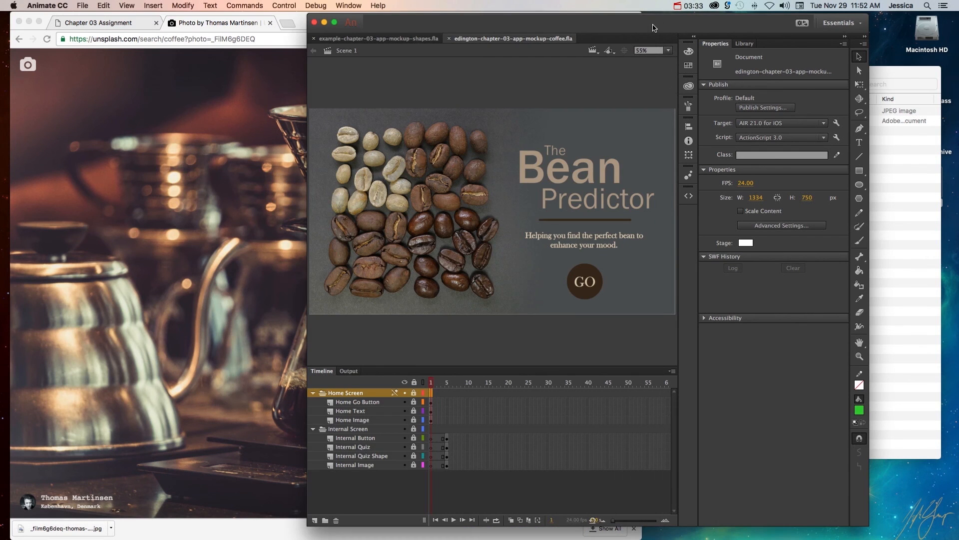
left_click_drag(654, 28, 624, 26)
left_click(850, 119)
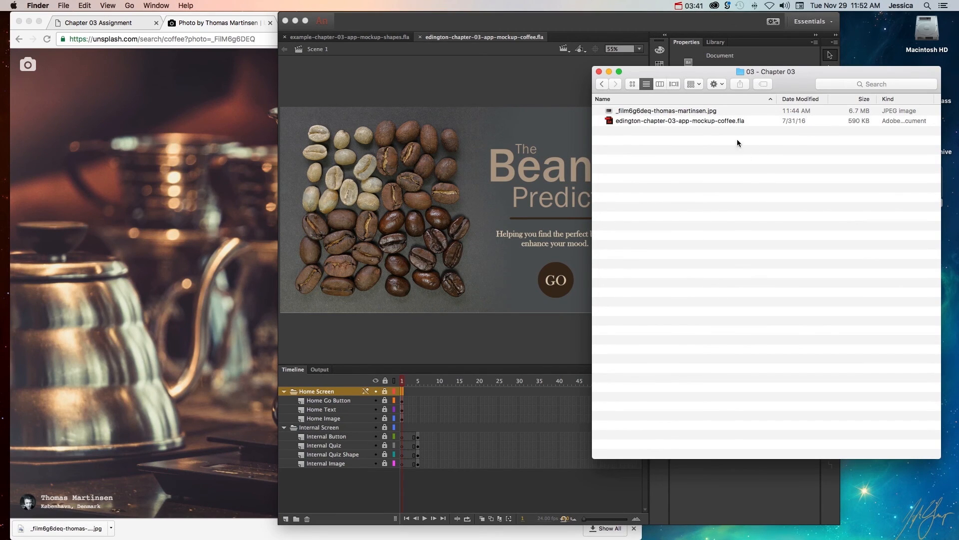
left_click(662, 113)
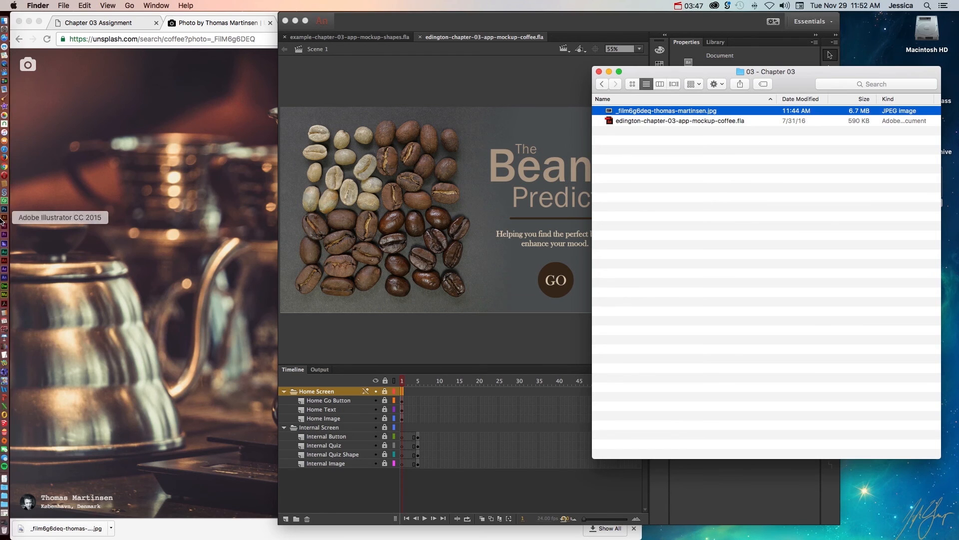
left_click(4, 210)
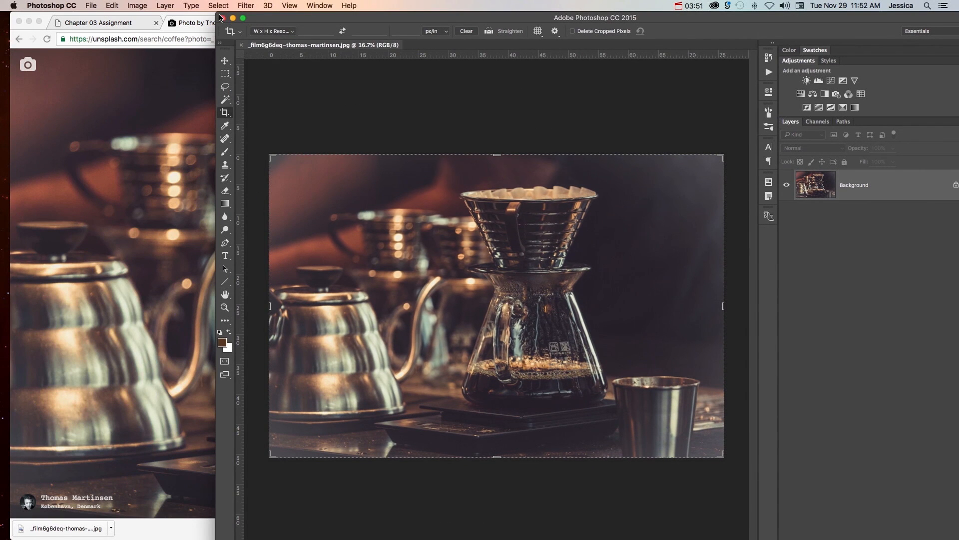
left_click_drag(220, 17, 137, 17)
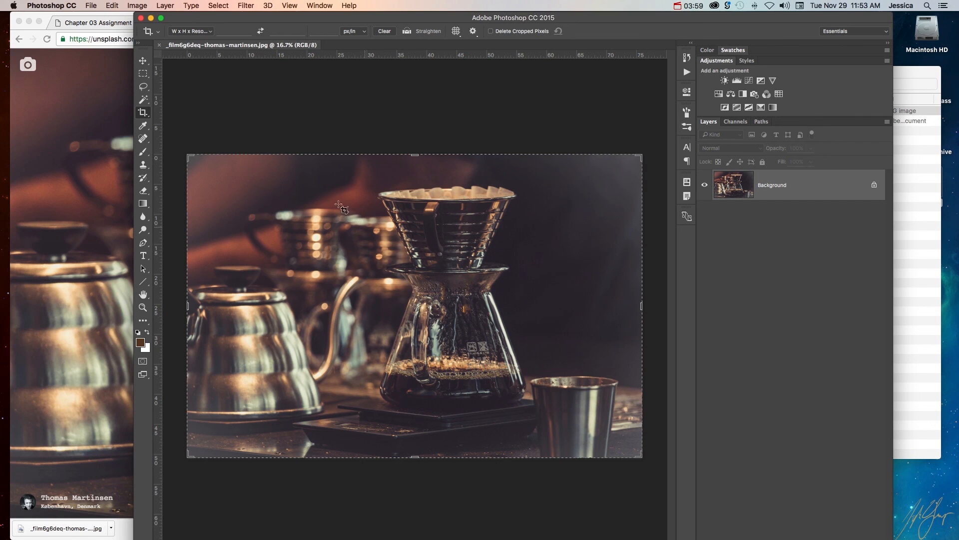
Step: Check the photo's pixel dimensions in Image Size without changing them
left_click(136, 7)
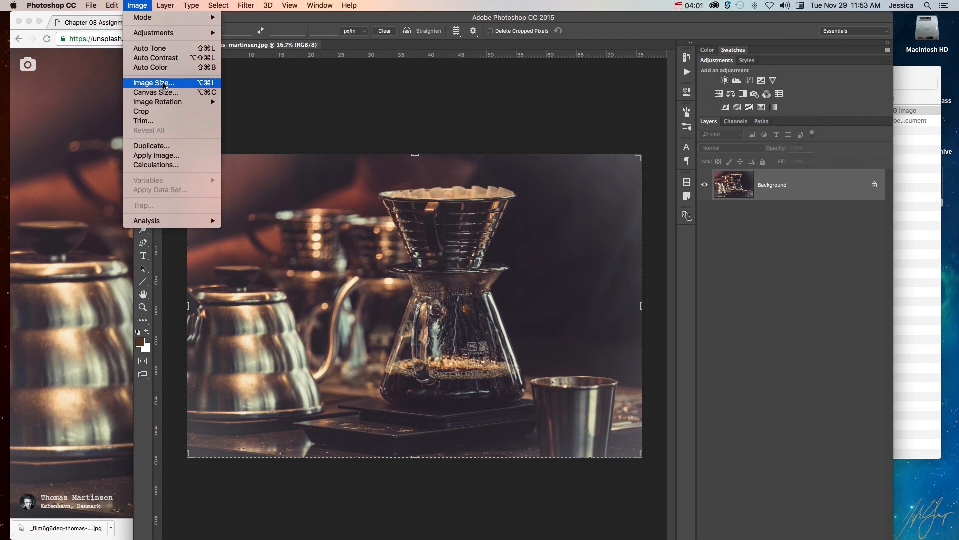
left_click(152, 83)
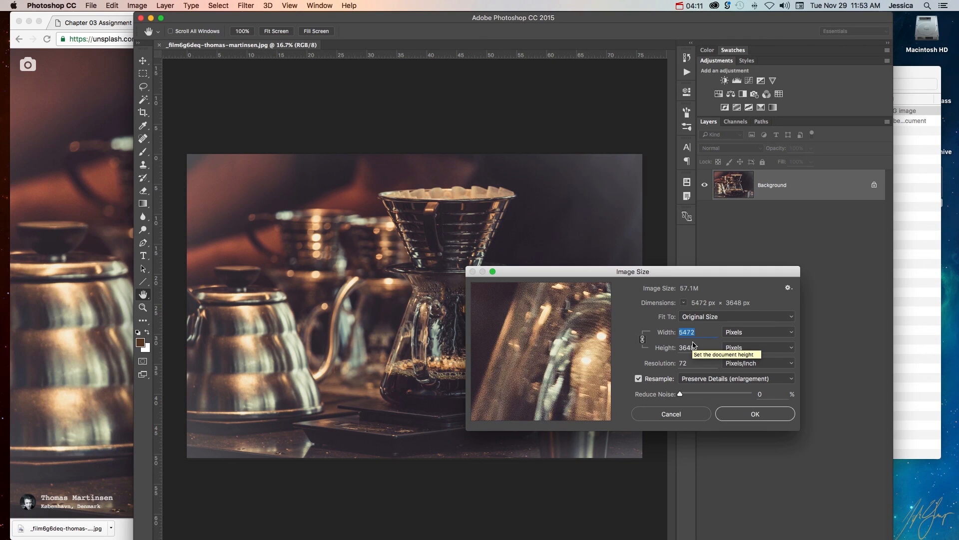
left_click(695, 416)
Step: Set the Crop tool to W x H x Resolution with a width of 1334 px and a height of 750 px
left_click(143, 110)
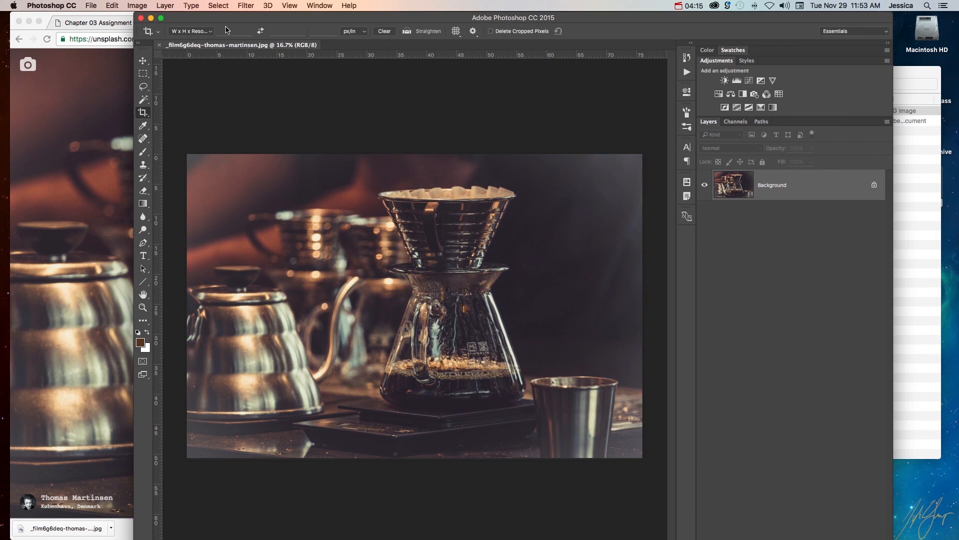
left_click(213, 31)
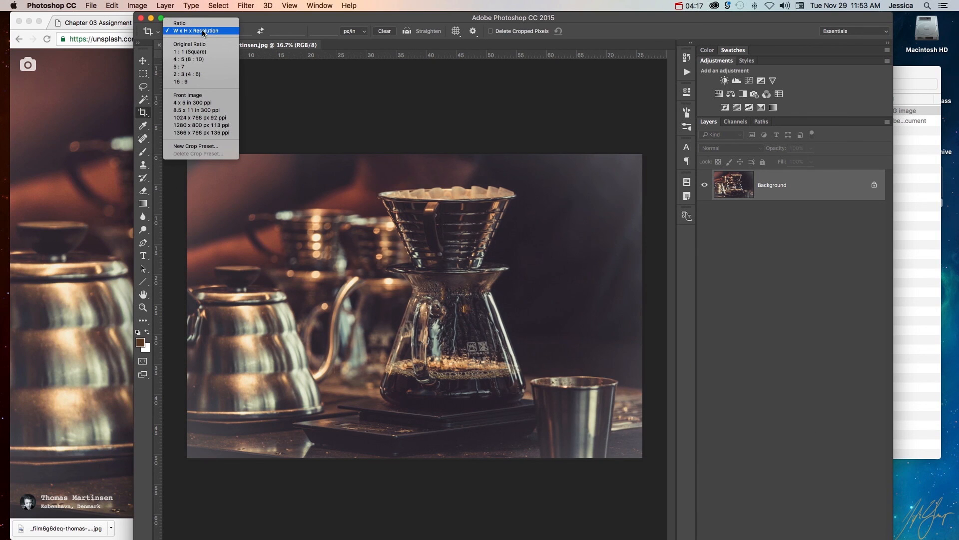
left_click(201, 31)
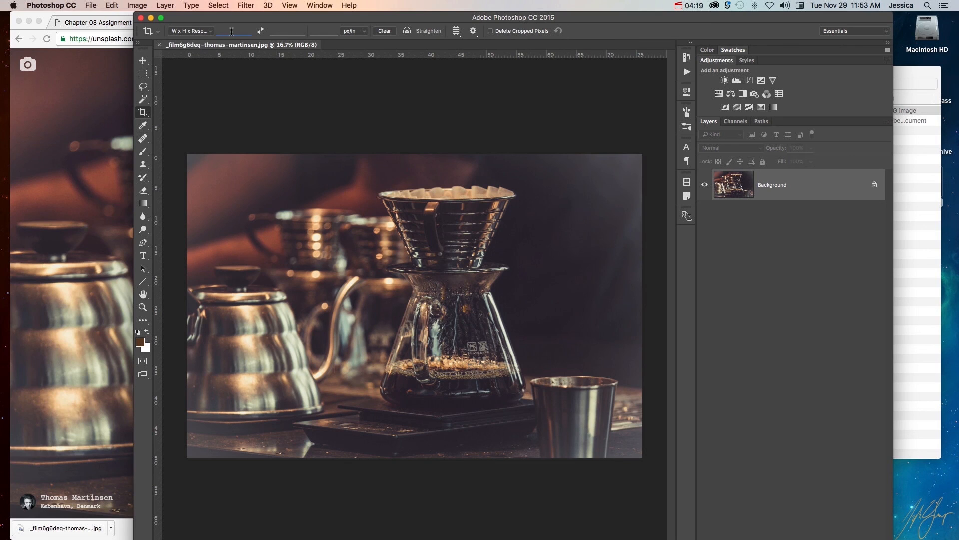
type("13.")
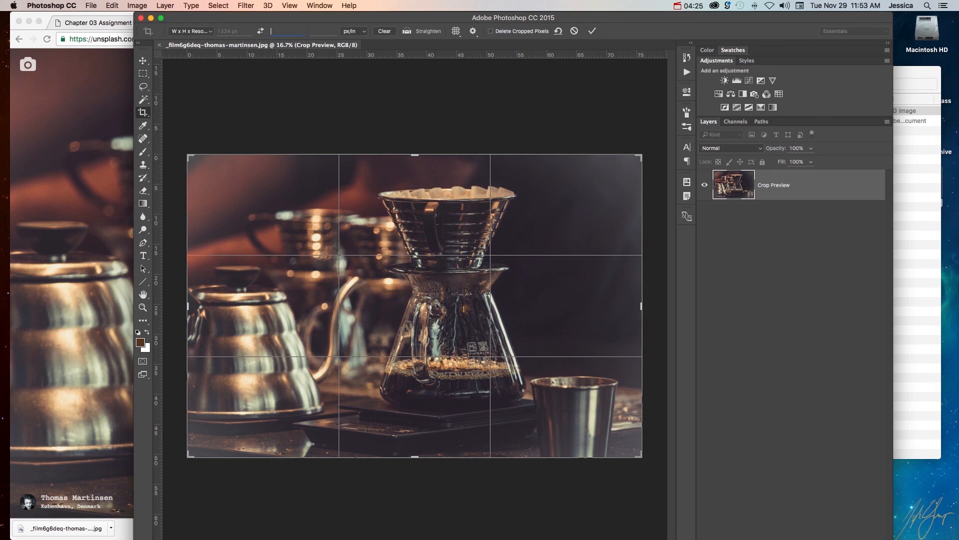
type("750px")
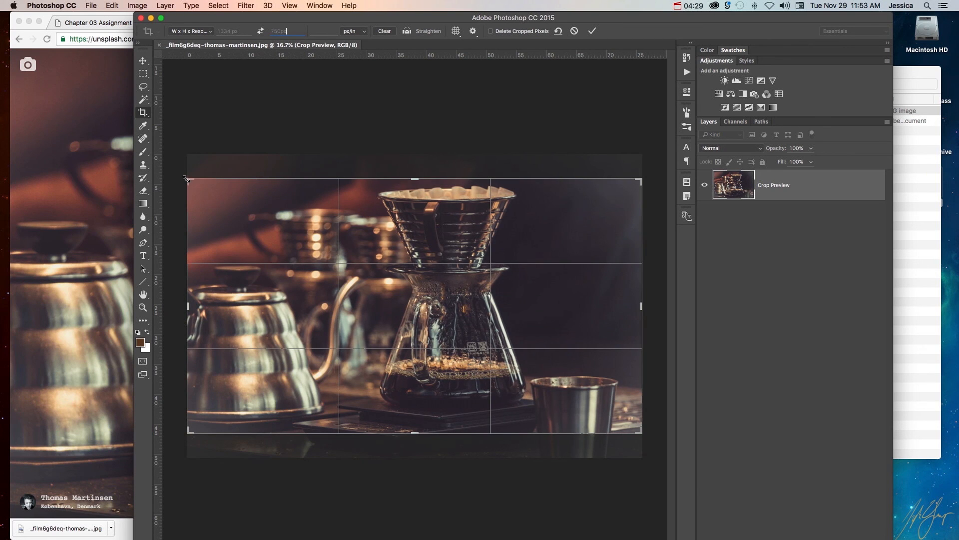
Step: Tighten the crop frame slightly around the kettle, coffee maker and metal cup, and apply the crop
mouse_move(188, 179)
left_mouse_down()
mouse_move(235, 220)
mouse_move(194, 193)
mouse_move(186, 198)
left_mouse_up()
mouse_move(634, 428)
left_mouse_down()
mouse_move(605, 421)
mouse_move(627, 425)
left_mouse_up()
left_click_drag(203, 188, 199, 185)
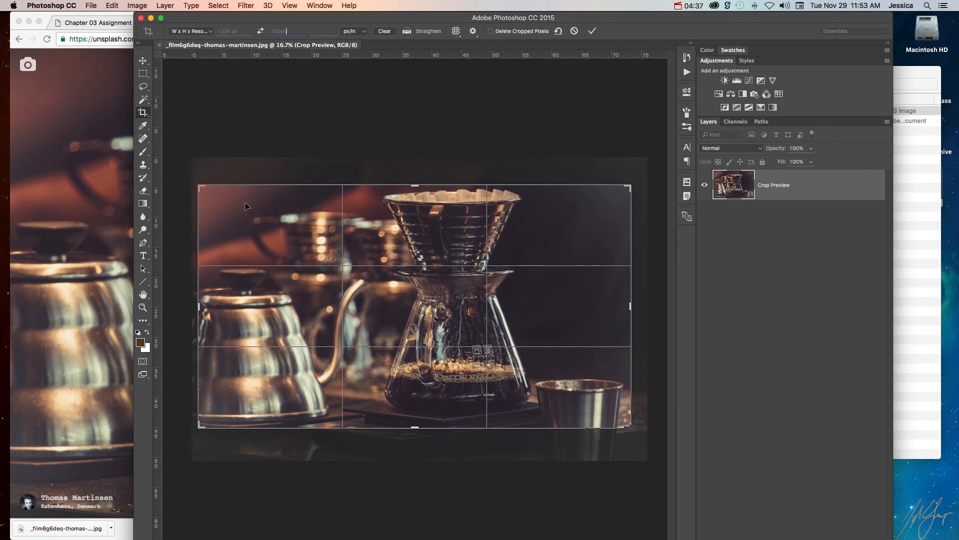
left_click_drag(255, 207, 253, 211)
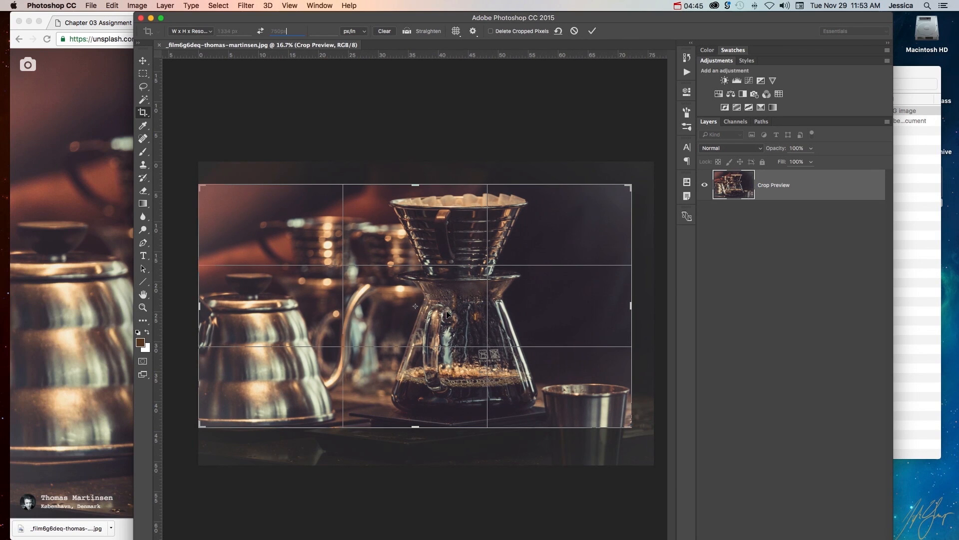
key("Return")
key("Return")
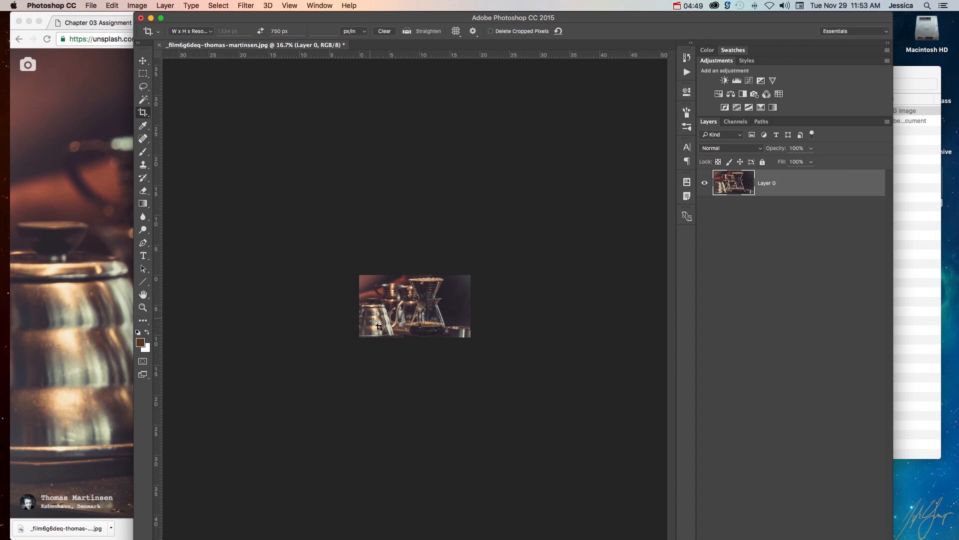
Step: Start a Save for Web (Legacy) export of the cropped photo and choose JPEG as its format
mouse_move(331, 17)
left_mouse_down()
mouse_move(334, 43)
mouse_move(315, 40)
mouse_move(325, 125)
mouse_move(326, 19)
mouse_move(319, 32)
left_mouse_up()
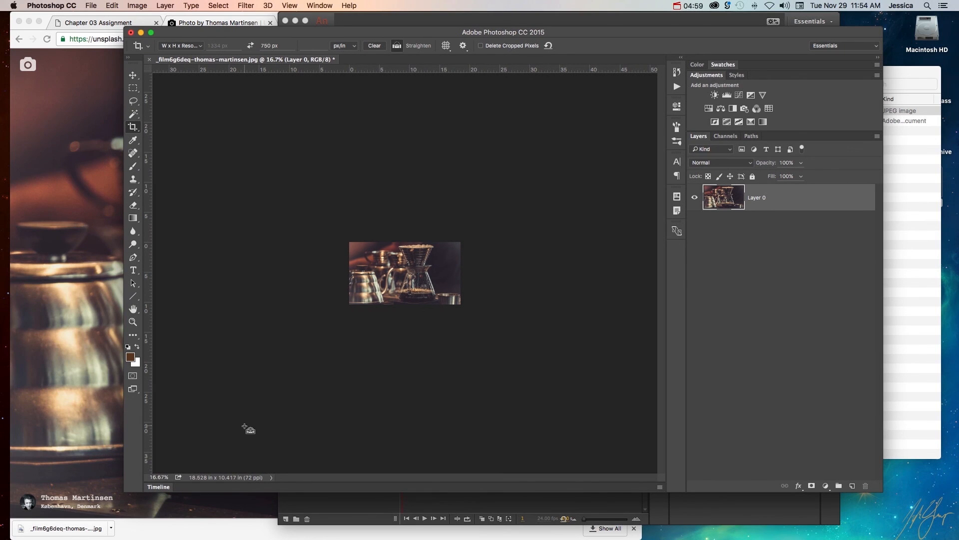
key("super+0")
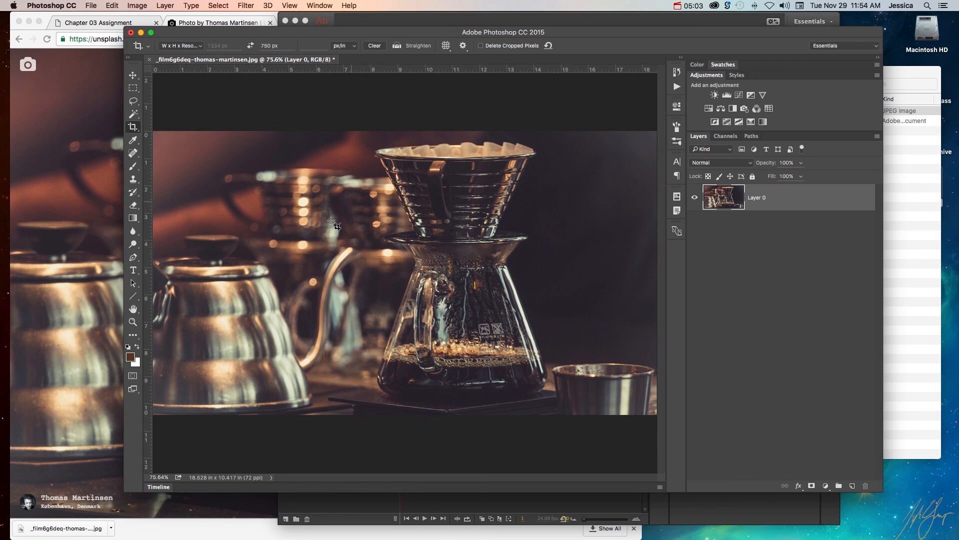
left_click(84, 6)
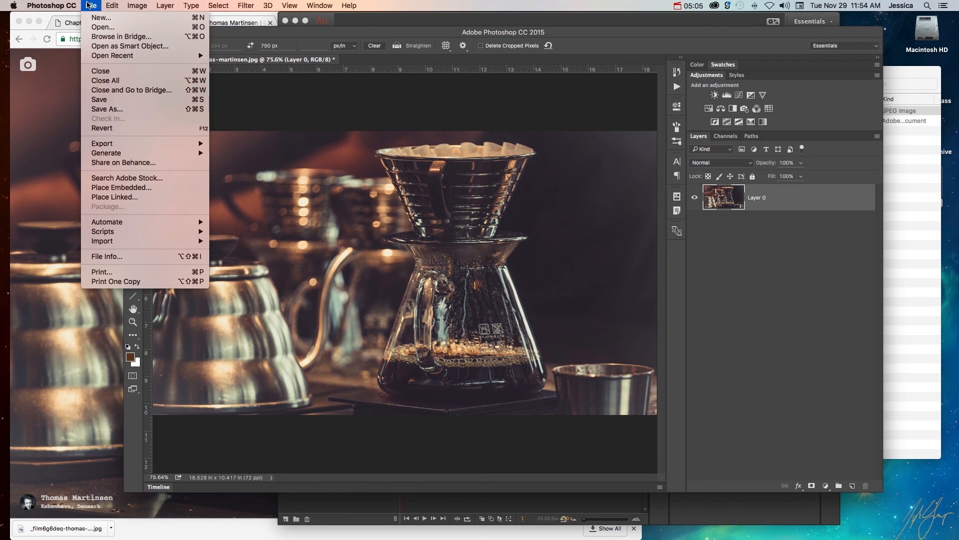
mouse_move(163, 143)
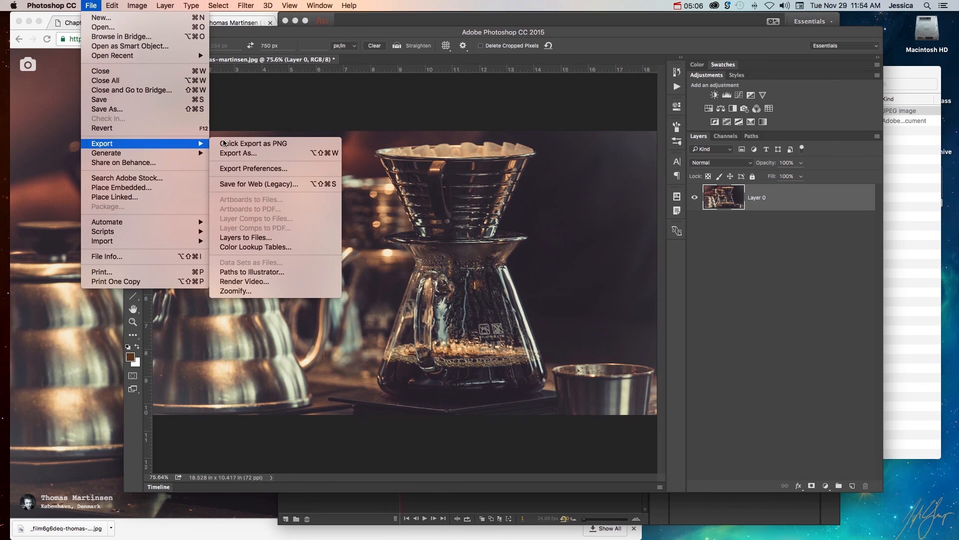
left_click(259, 185)
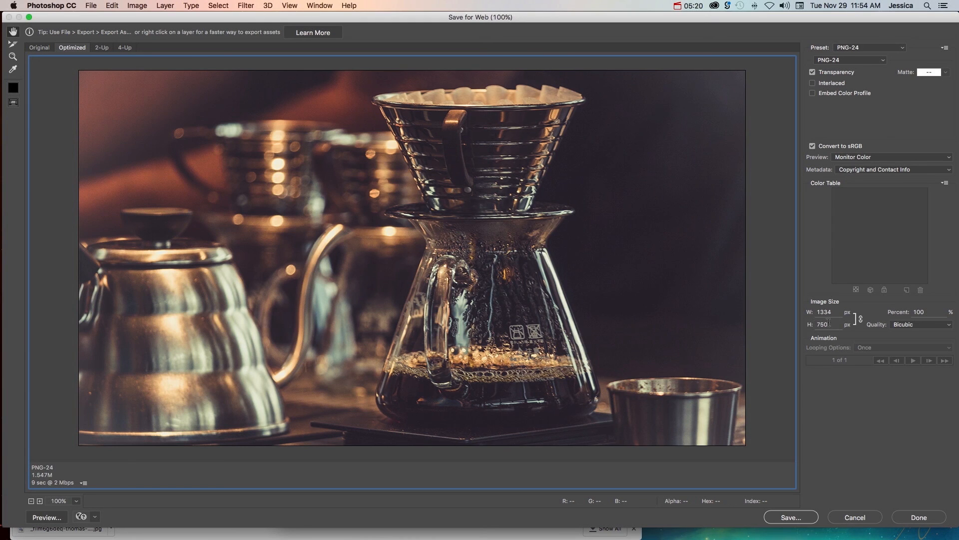
left_click(850, 60)
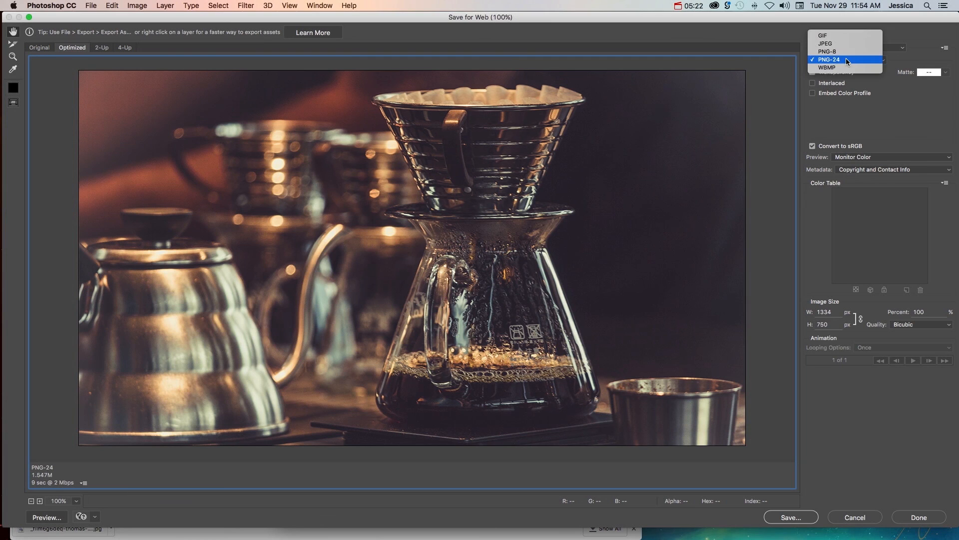
left_click(836, 44)
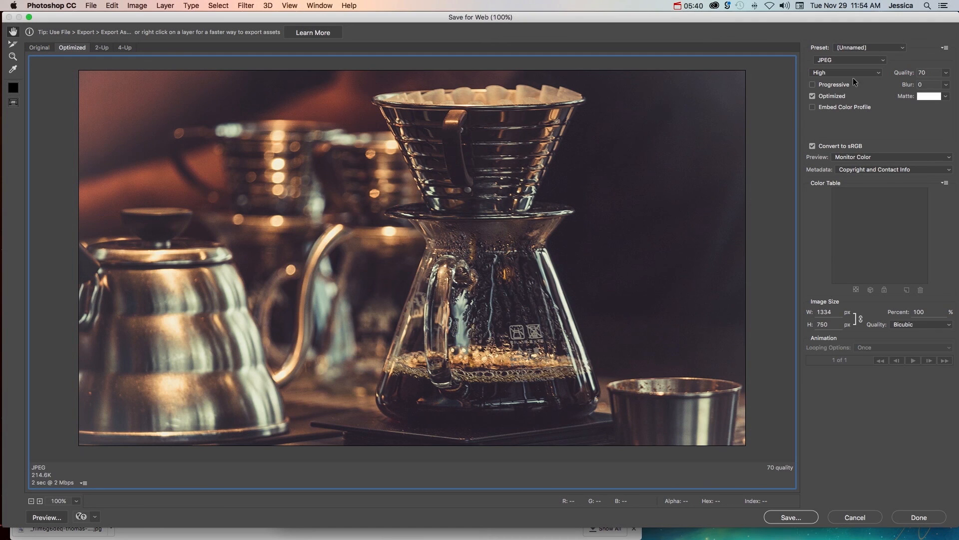
Step: Compare lower JPEG quality levels such as 59 for the export, and return the quality to 70
left_click(945, 72)
left_click_drag(925, 83, 926, 83)
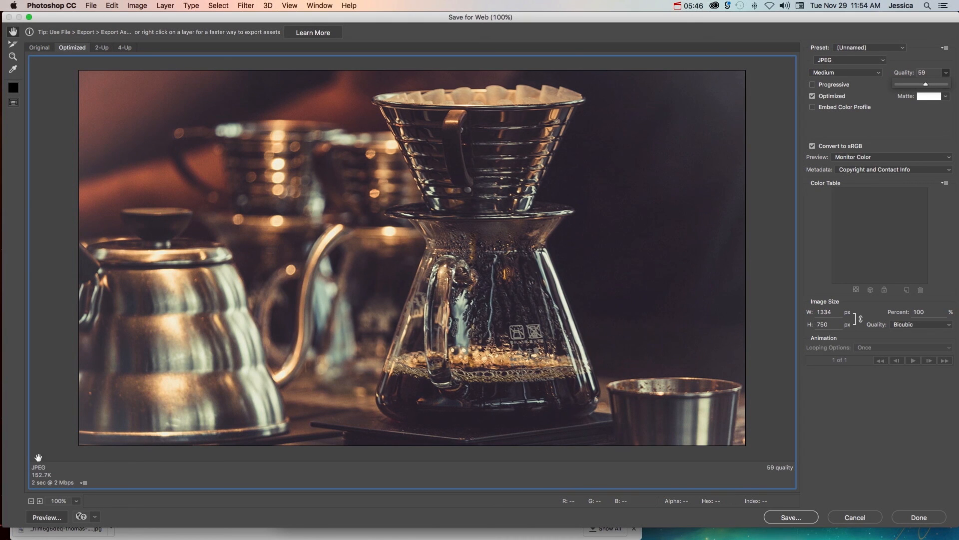
left_click_drag(933, 85, 878, 90)
left_click_drag(904, 83, 931, 84)
Step: Save the optimized image as coffee-pot.jpg in the 03 - Chapter 03 folder inside MGD 143 on the Desktop
left_click(796, 517)
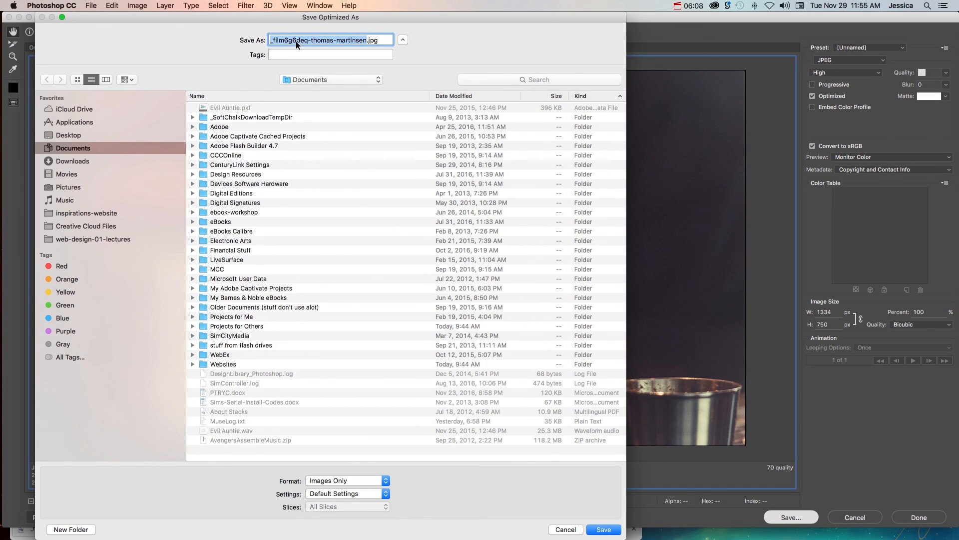
type("coffee-")
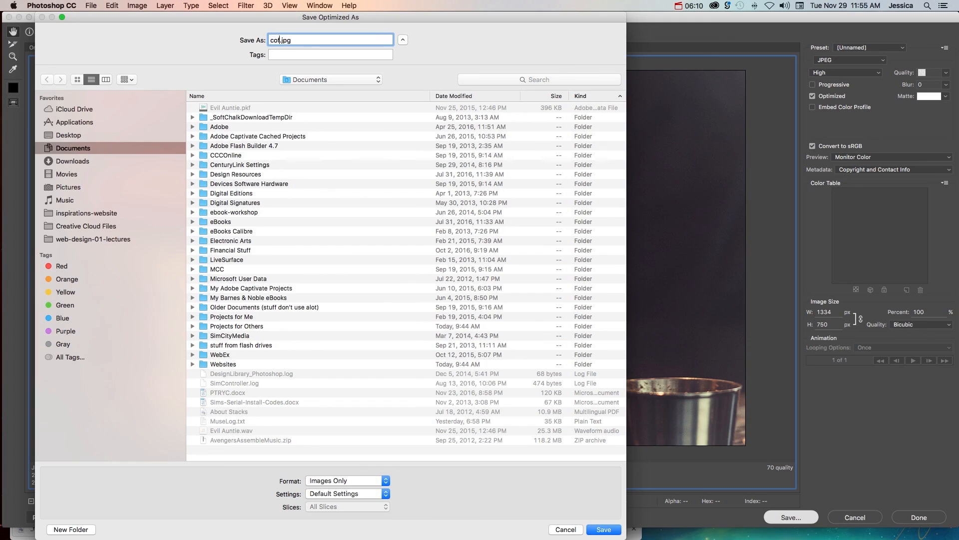
type("pot")
left_click(92, 136)
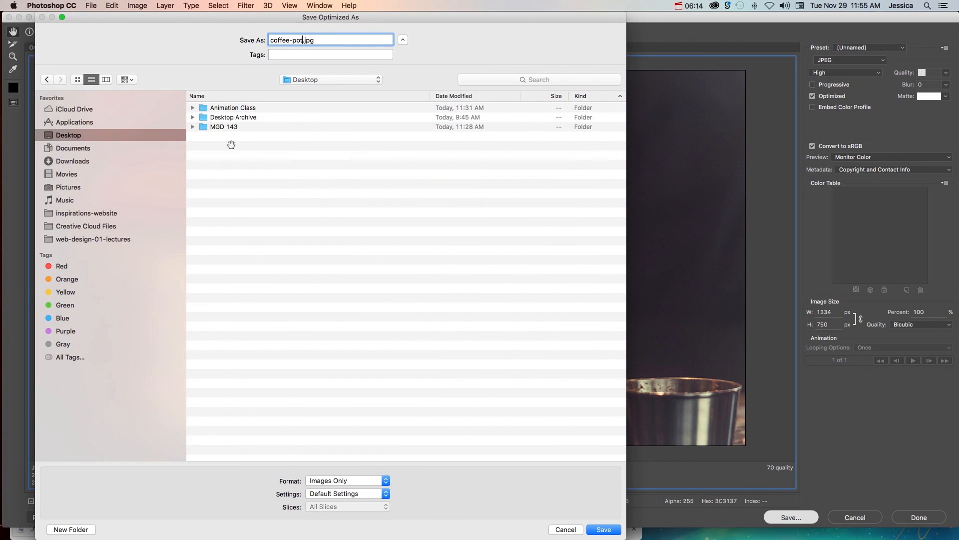
double_click(233, 127)
double_click(245, 118)
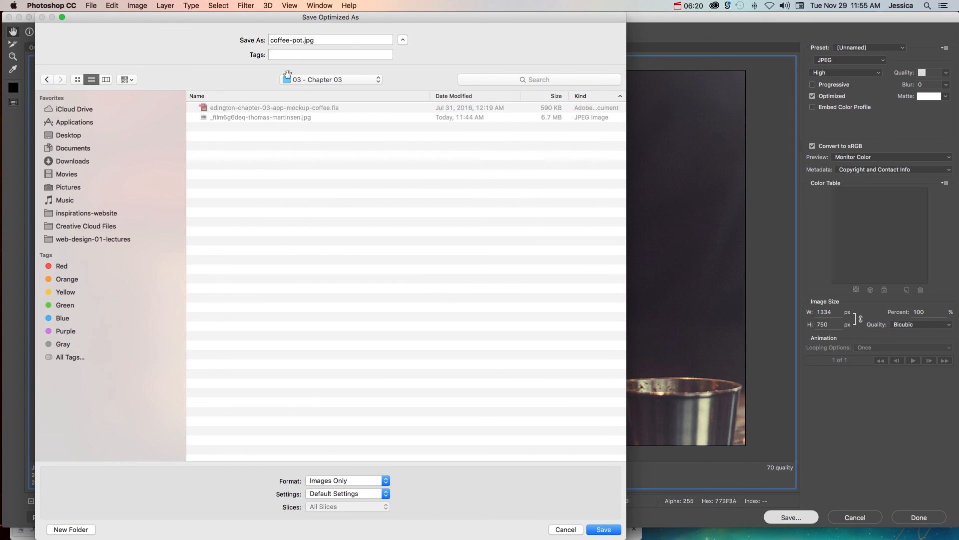
left_click(604, 530)
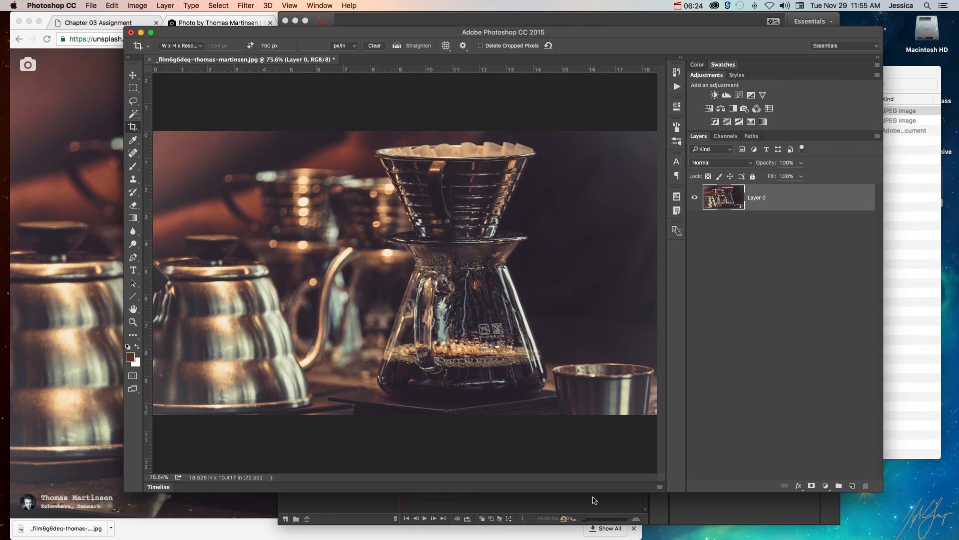
Step: Minimize Photoshop, check the saved coffee-pot.jpg in the 03 - Chapter 03 folder, and switch to the coffee mockup in Animate
left_click(141, 33)
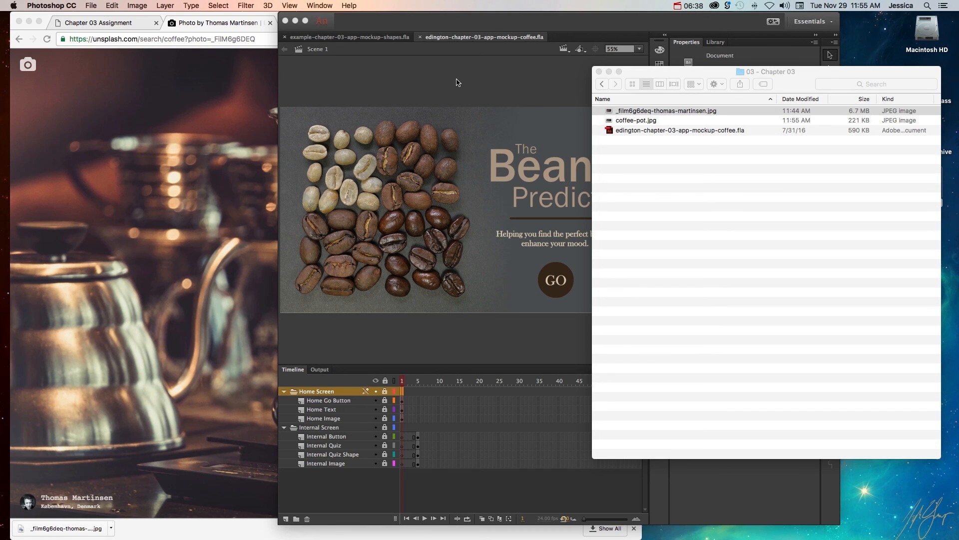
left_click(657, 113)
left_click(638, 122)
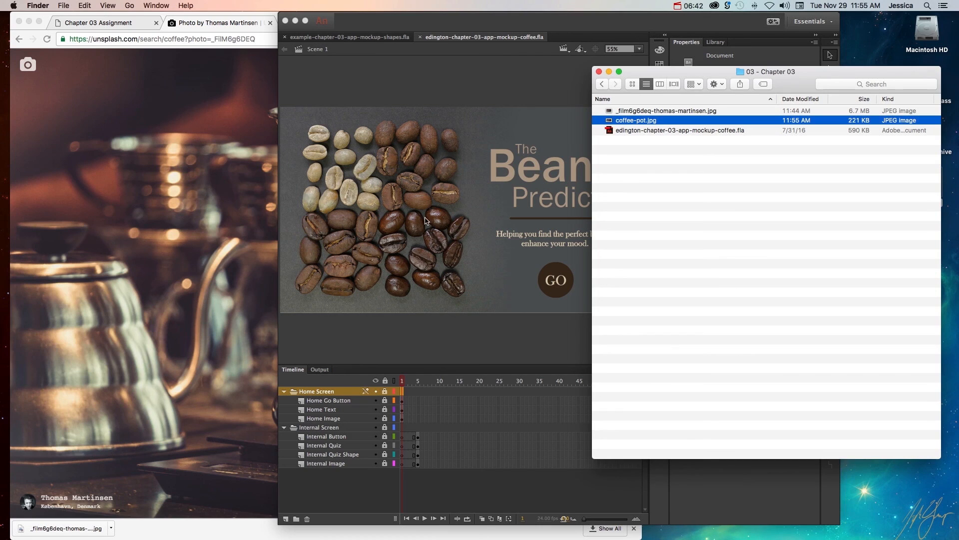
left_click(454, 325)
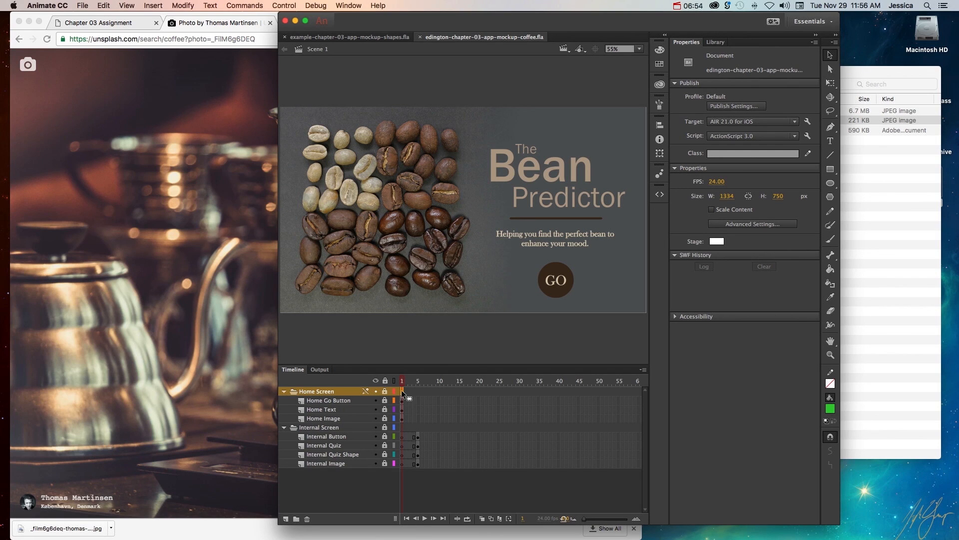
Step: Hide and show the Home Image, Home Text and Home Go Button layers one at a time to examine each layer's content
left_click(376, 419)
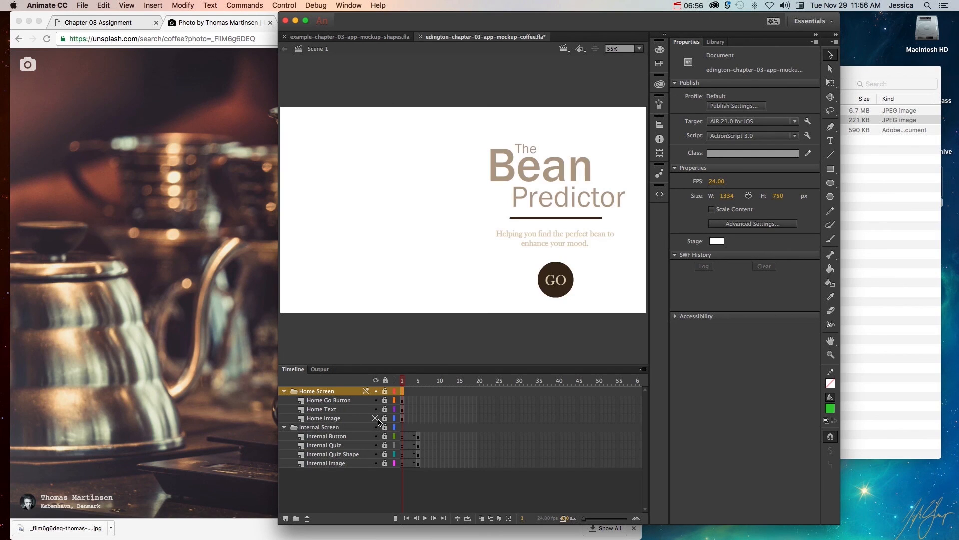
left_click(377, 419)
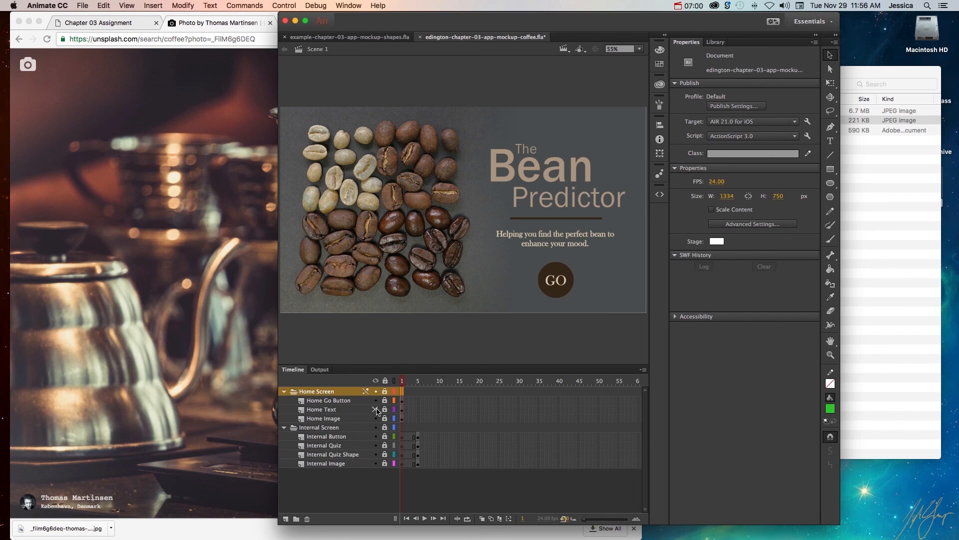
left_click(376, 410)
left_click(376, 409)
left_click(376, 400)
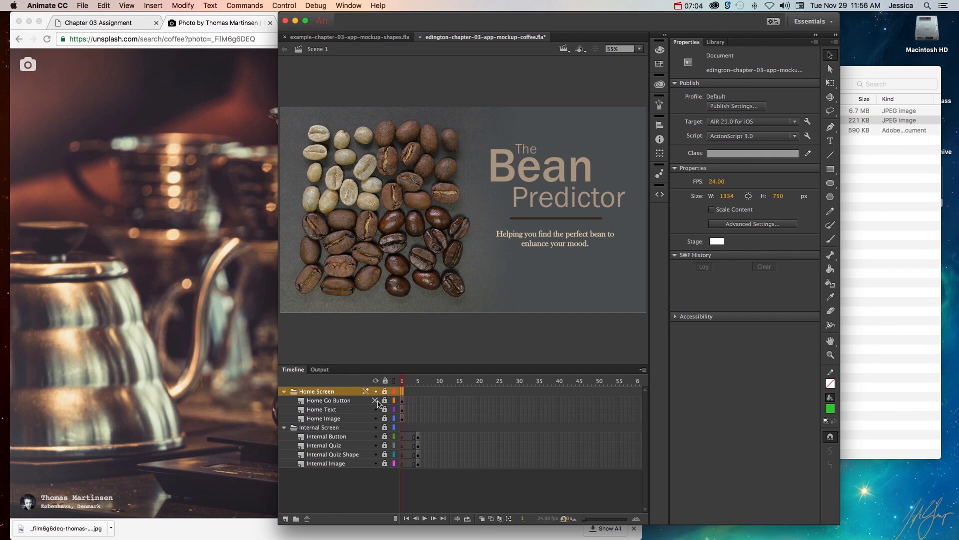
left_click(375, 401)
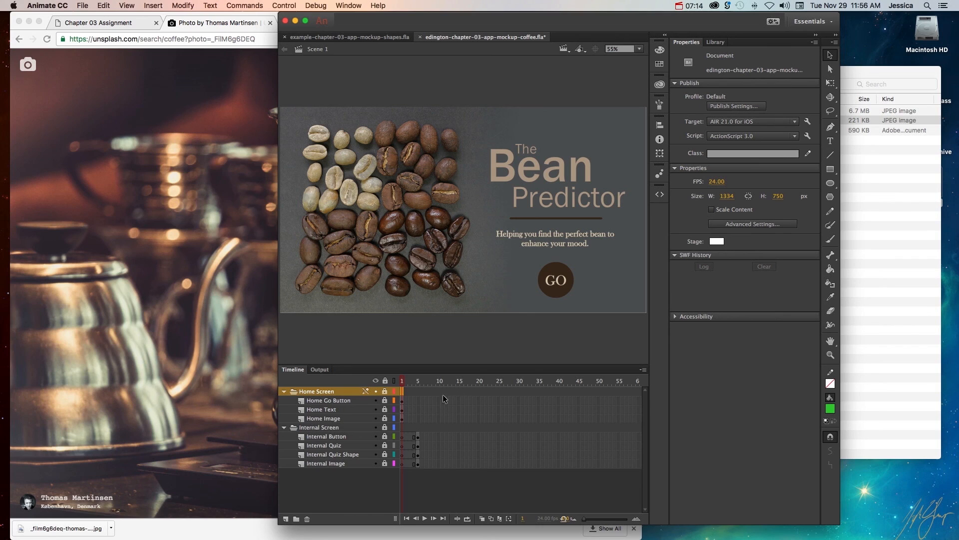
Step: Compare the home screen on frame 1 with the internal quiz screen on frame 5, ending on frame 1
left_click(417, 382)
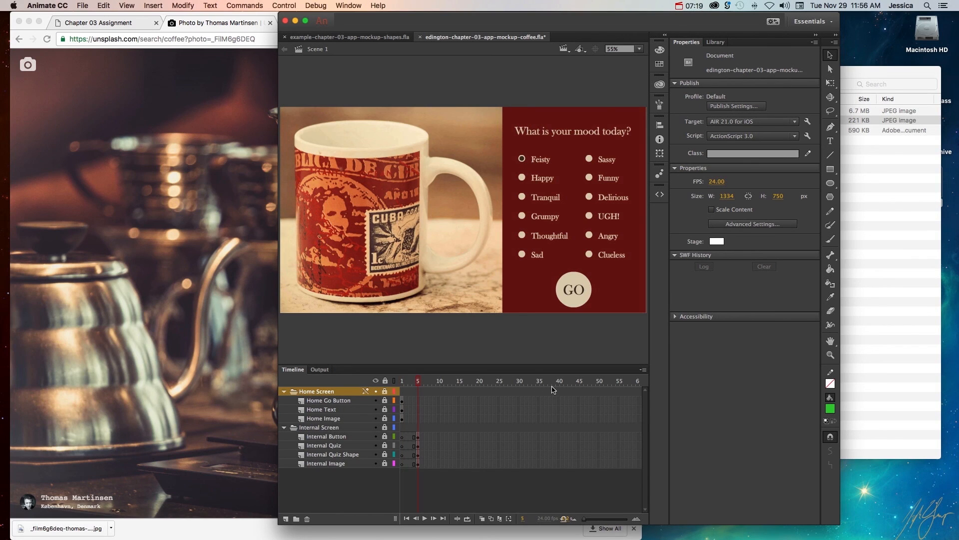
left_click(403, 382)
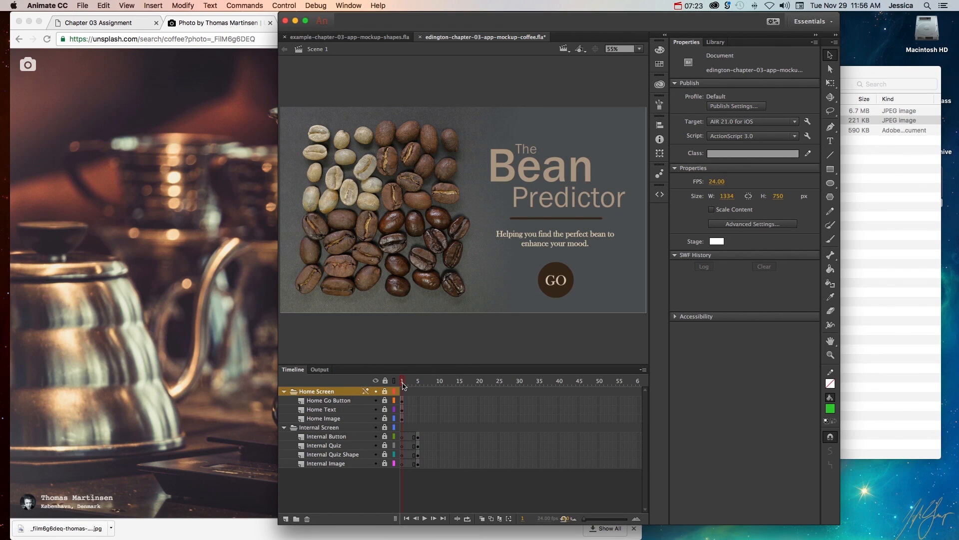
left_click(419, 383)
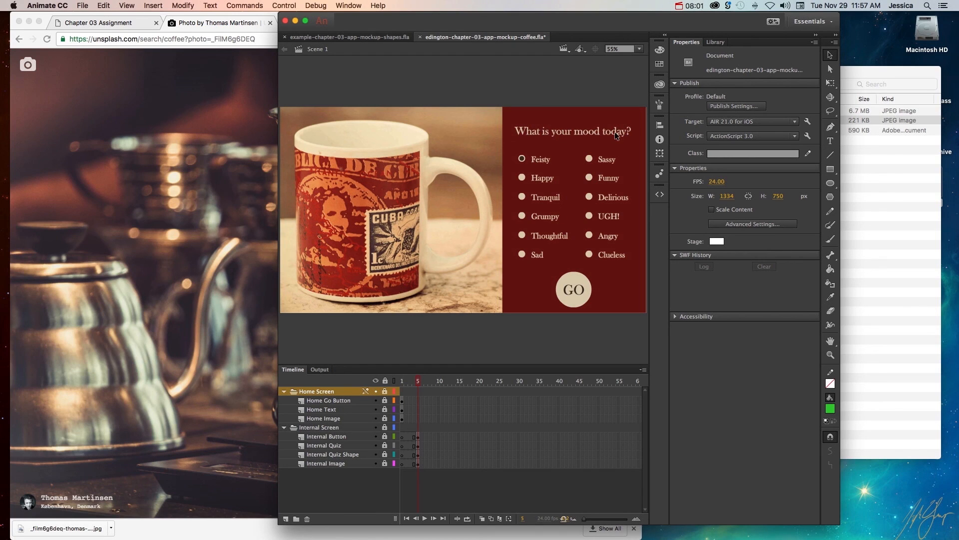
left_click(403, 381)
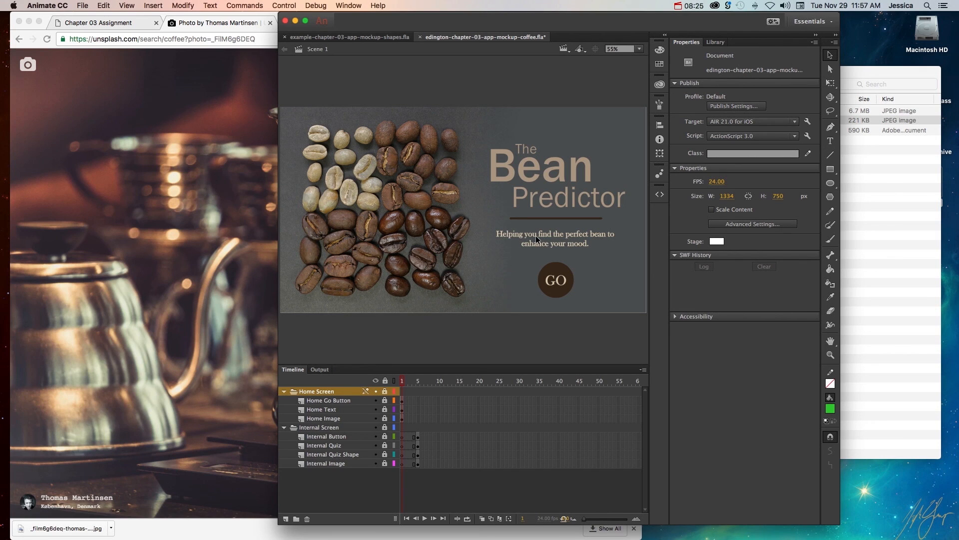
left_click(418, 381)
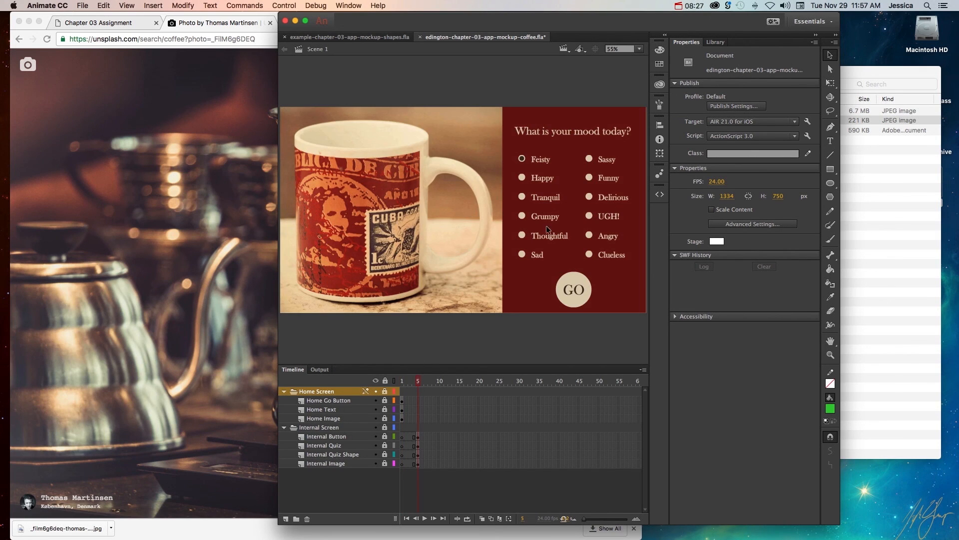
key("comma")
key("comma")
key("comma")
key("comma")
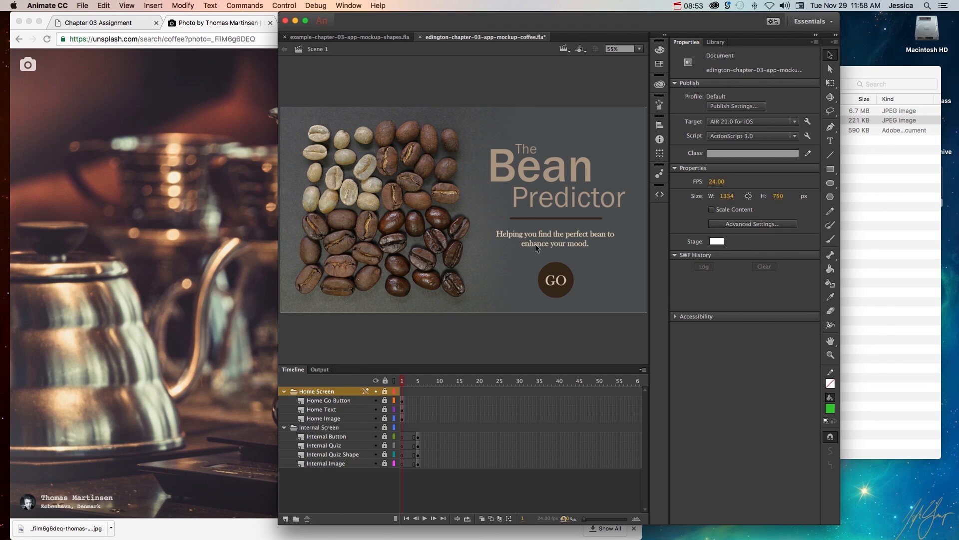
Step: Examine the home and internal screens of the example shapes mockup, and return to the coffee mockup
left_click(366, 38)
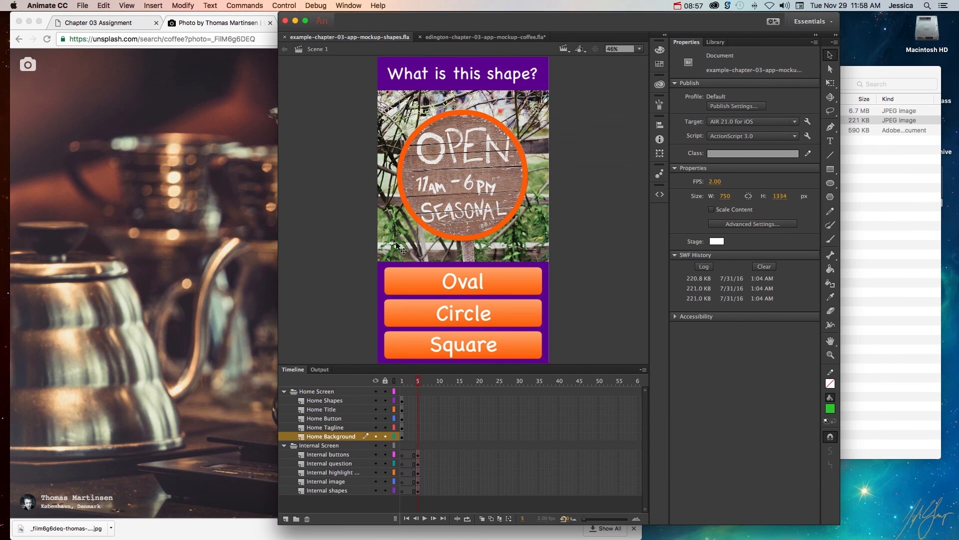
left_click(402, 382)
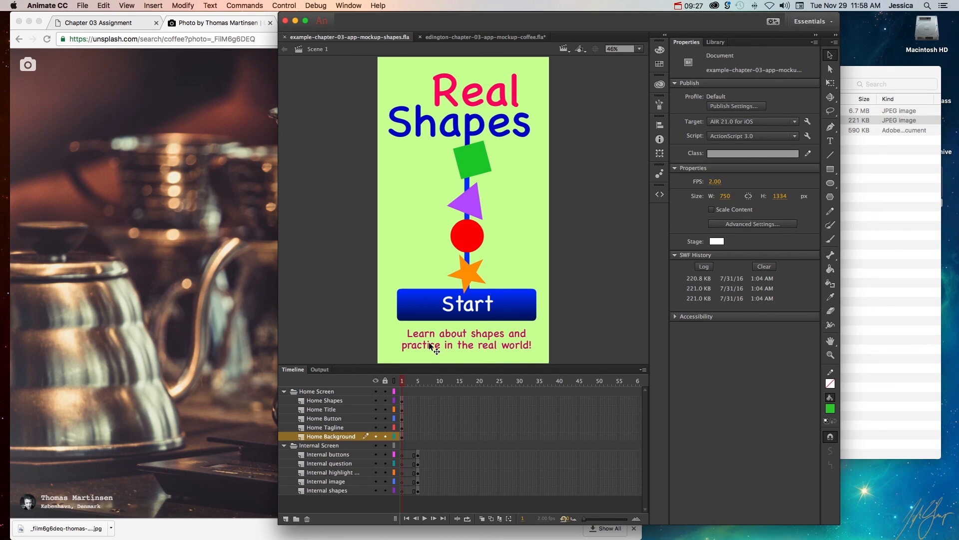
left_click(419, 383)
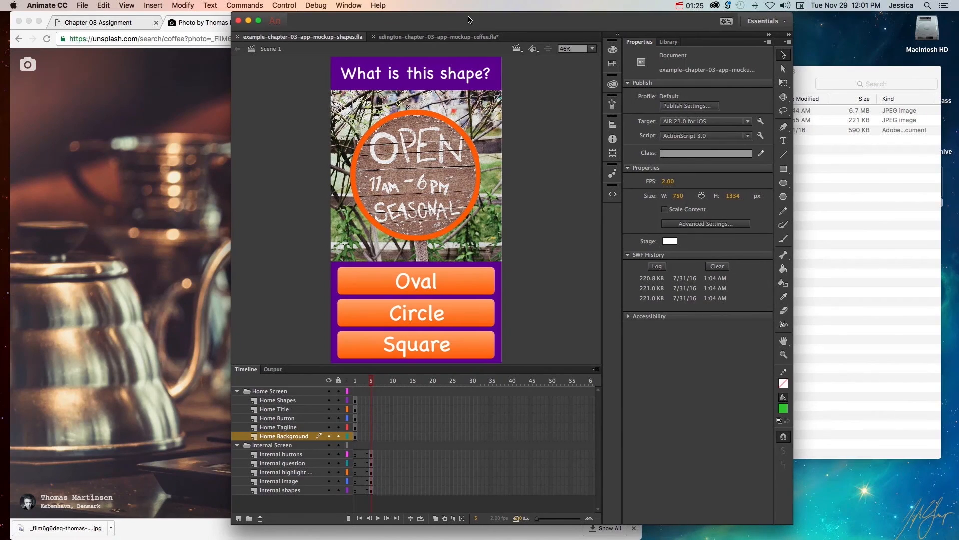
left_click(455, 39)
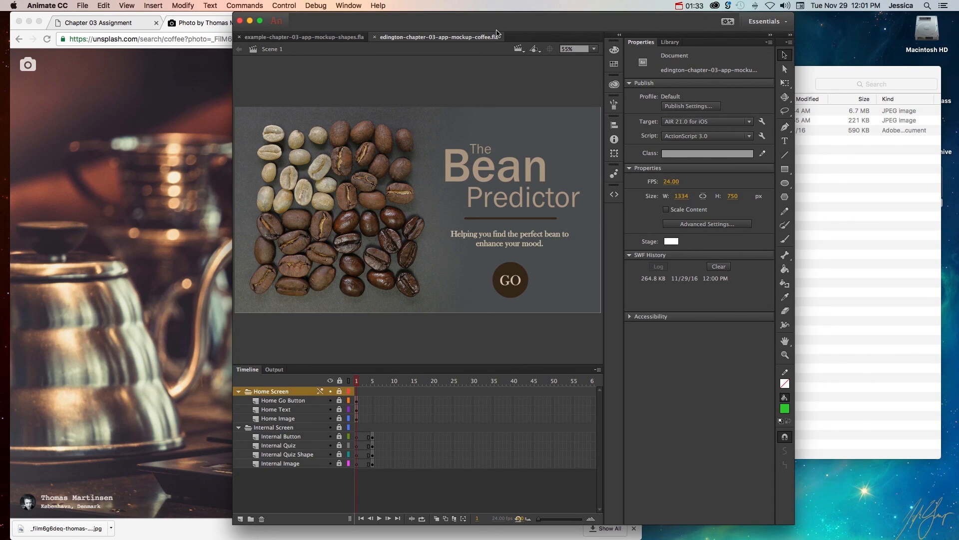
Step: Check the files in the 03 - Chapter 03 folder in Finder, including coffee-pot.jpg and the recovery copy of the mockup
left_click(861, 158)
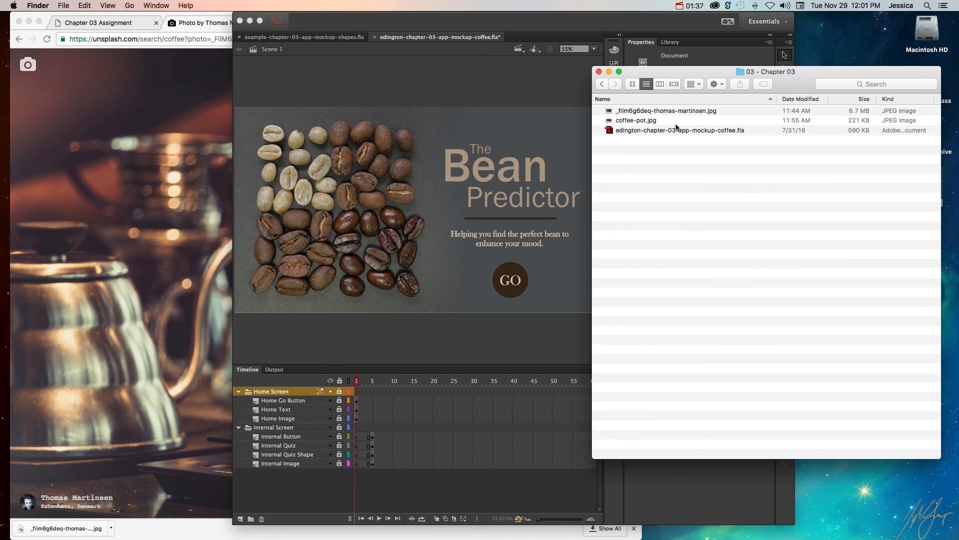
left_click(649, 112)
left_click(648, 120)
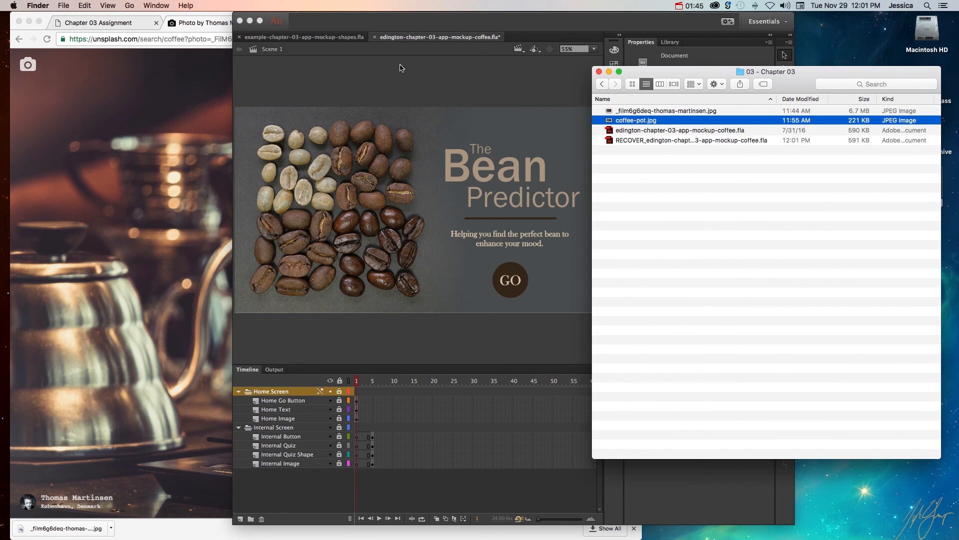
left_click(662, 140)
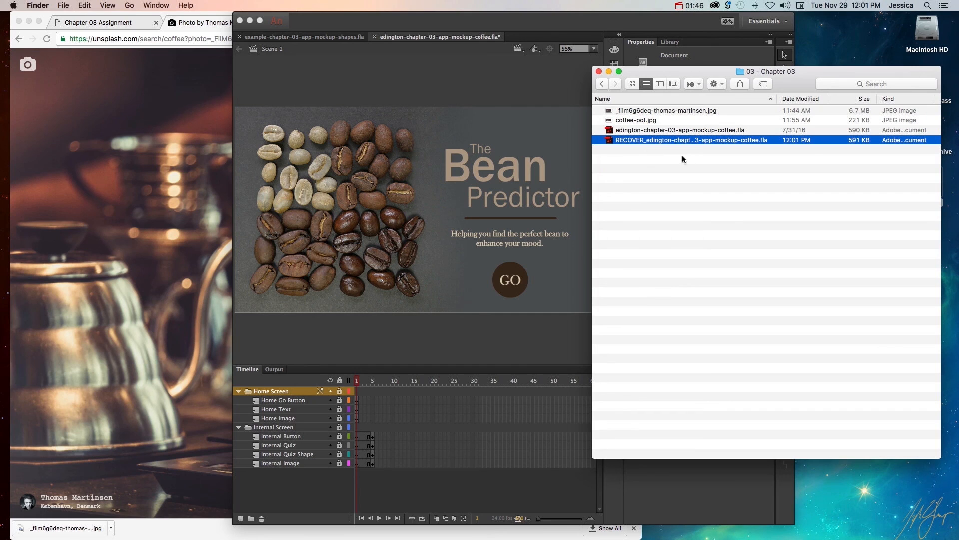
Step: Save the coffee mockup in Animate and check its folder in Finder
left_click(418, 89)
left_click(83, 5)
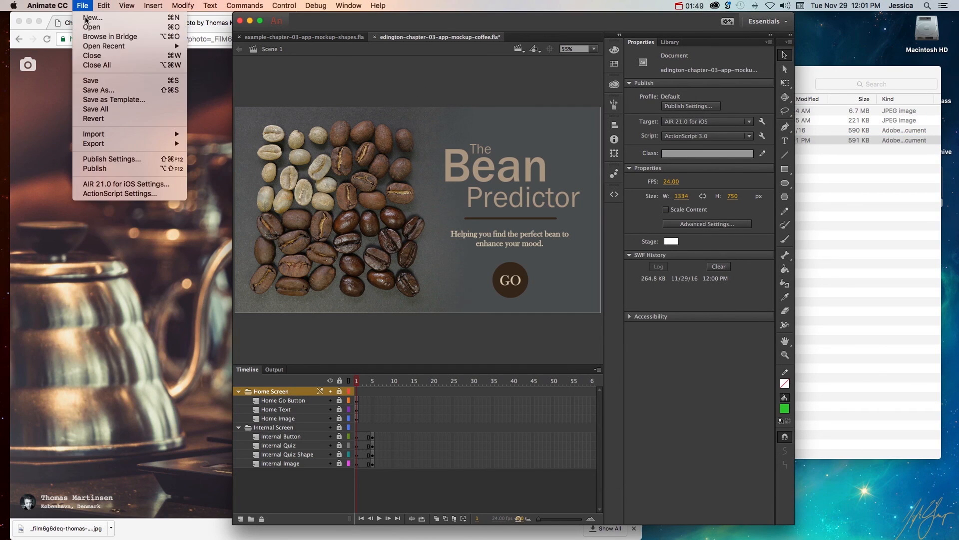
left_click(104, 81)
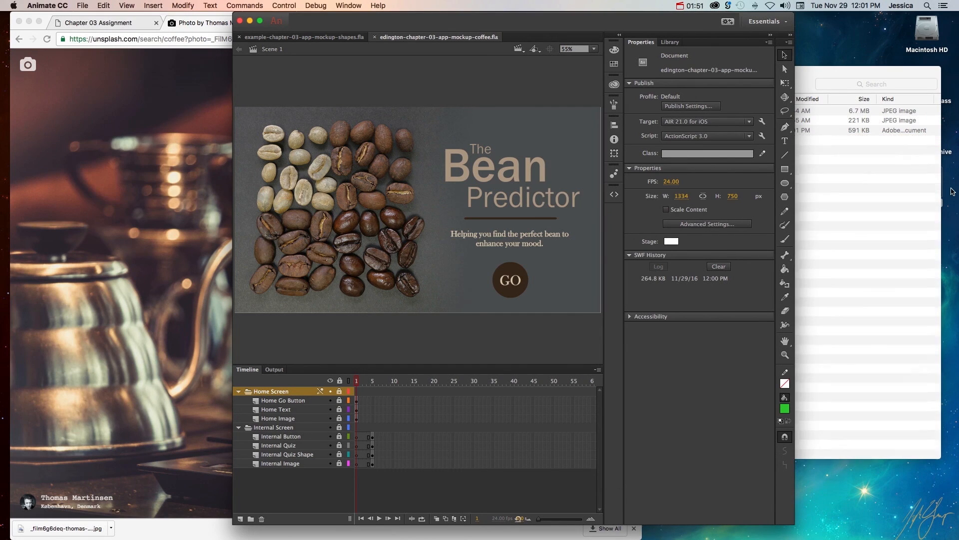
left_click(882, 176)
left_click(440, 84)
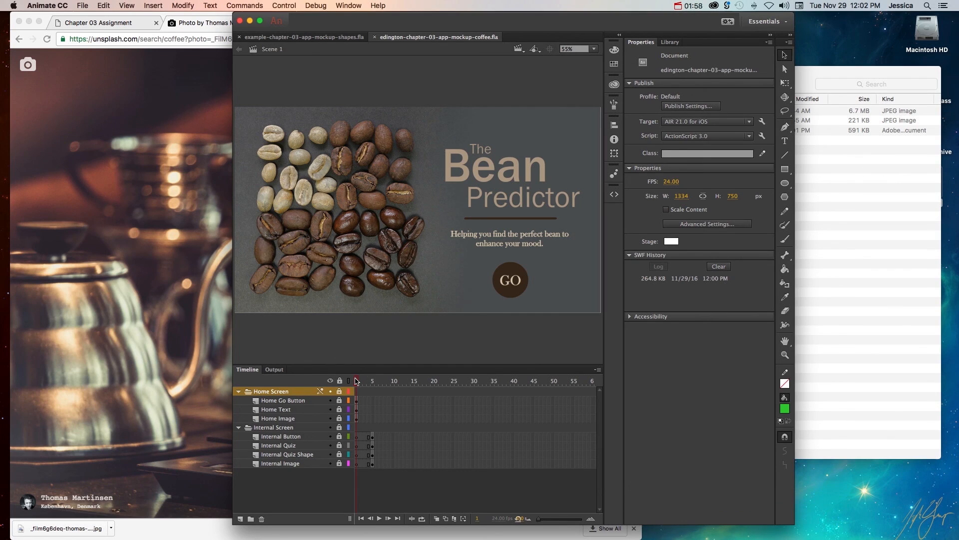
Step: Start an image export of the home screen on frame 1 into the 03 - Chapter 03 folder inside MGD 143 on the Desktop
left_click_drag(358, 383, 374, 382)
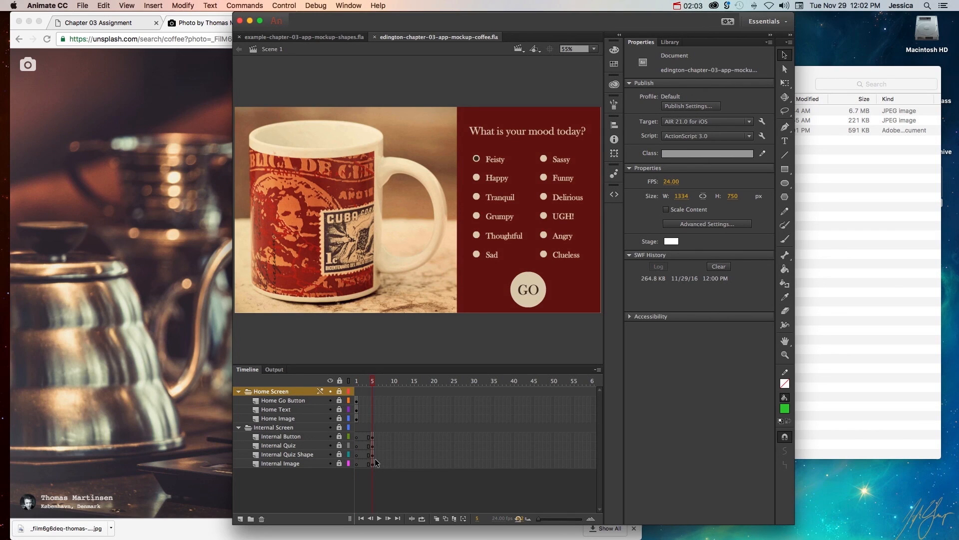
left_click(358, 383)
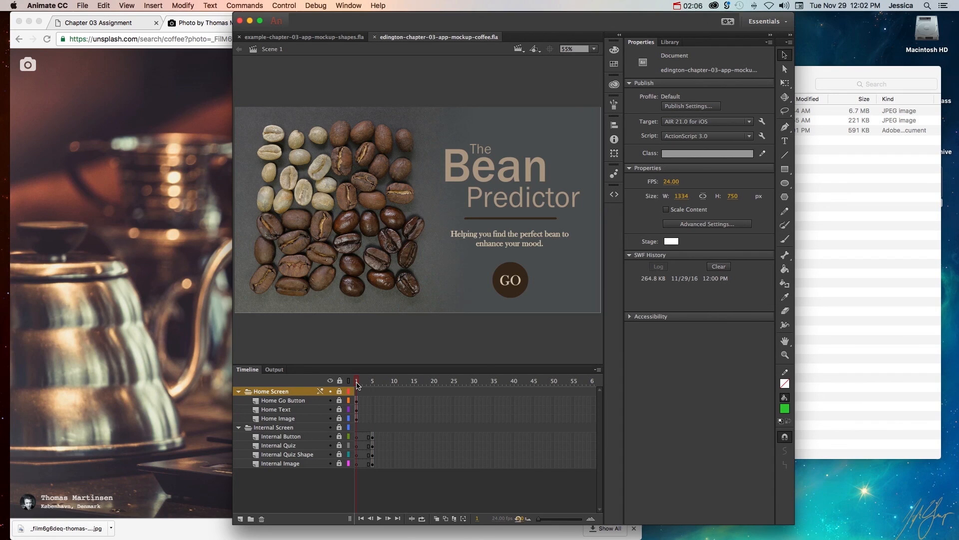
left_click(81, 6)
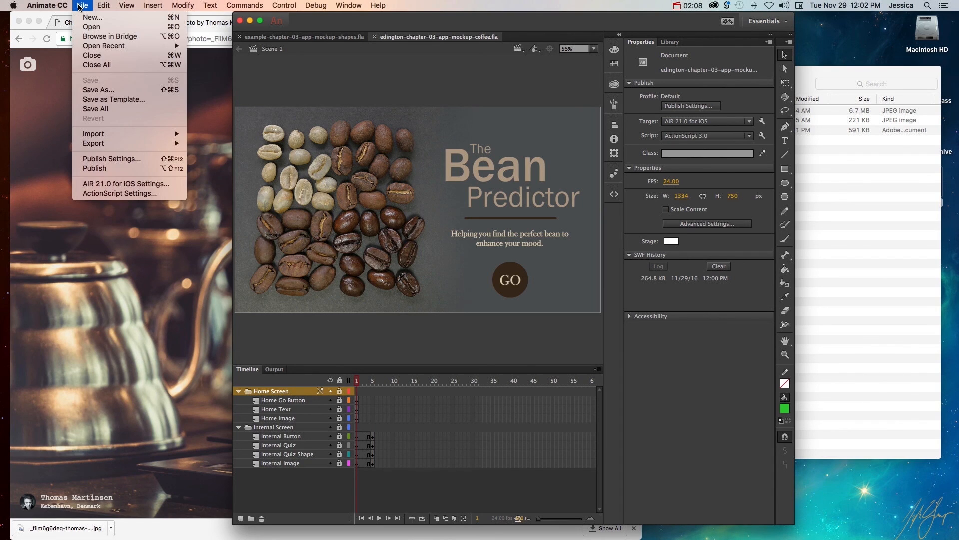
mouse_move(133, 146)
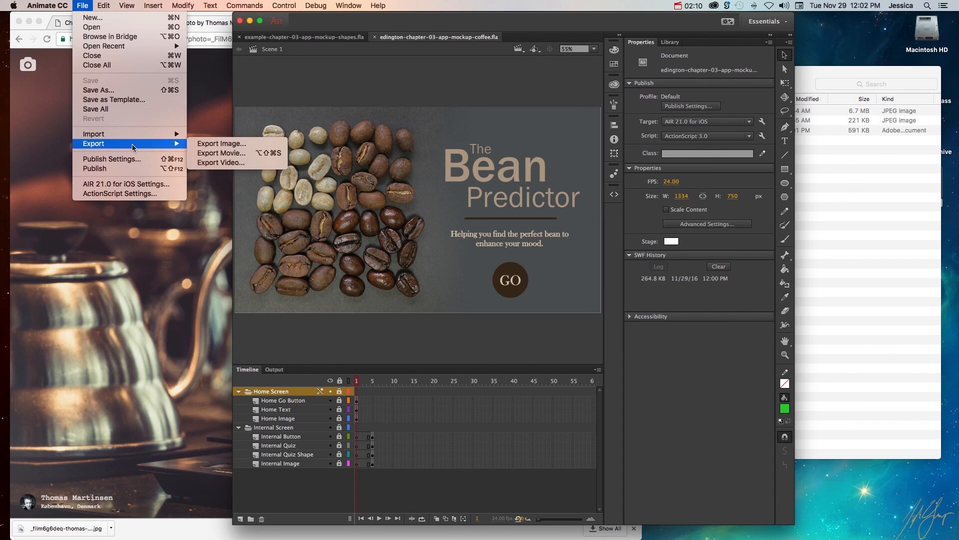
left_click(214, 145)
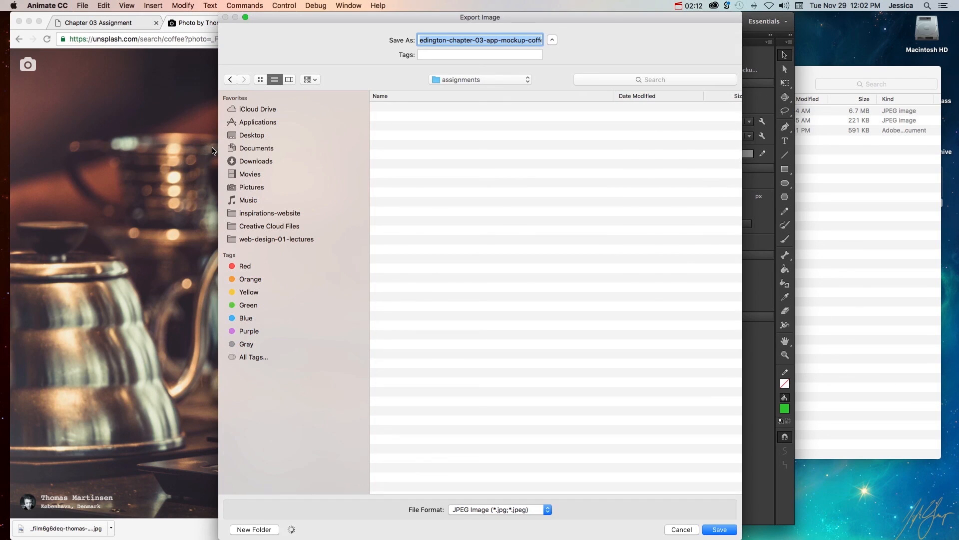
left_click(262, 138)
double_click(401, 127)
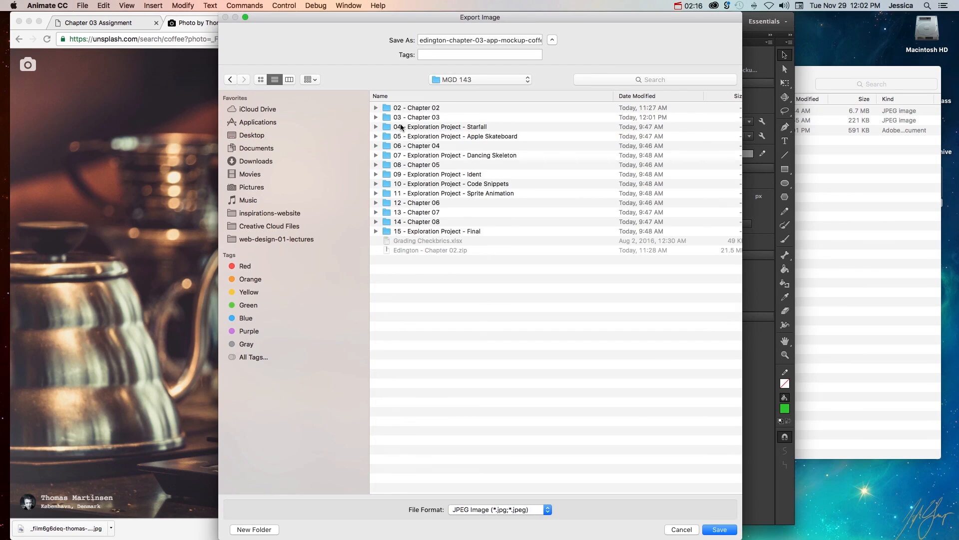
double_click(407, 118)
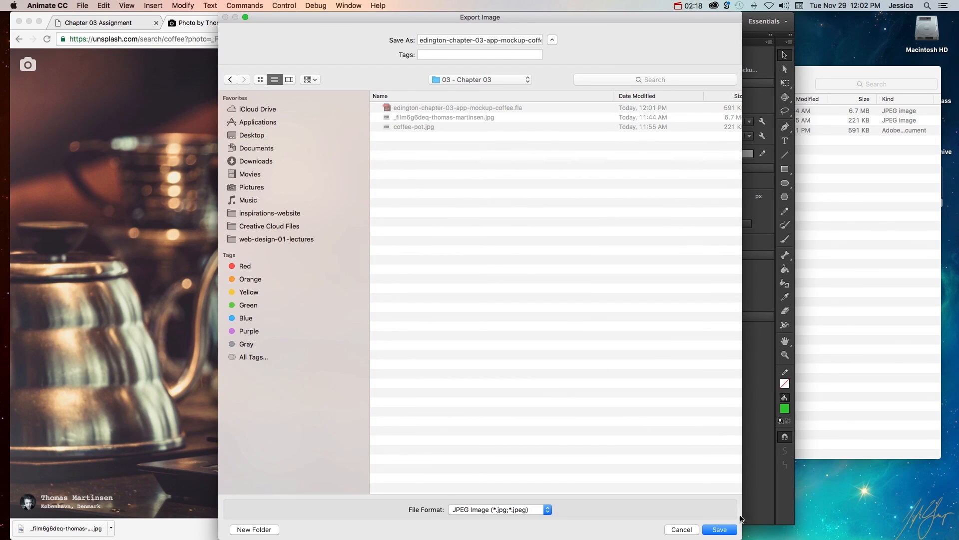
Step: Append -home to the exported JPEG's file name before the extension and save it
left_click(488, 40)
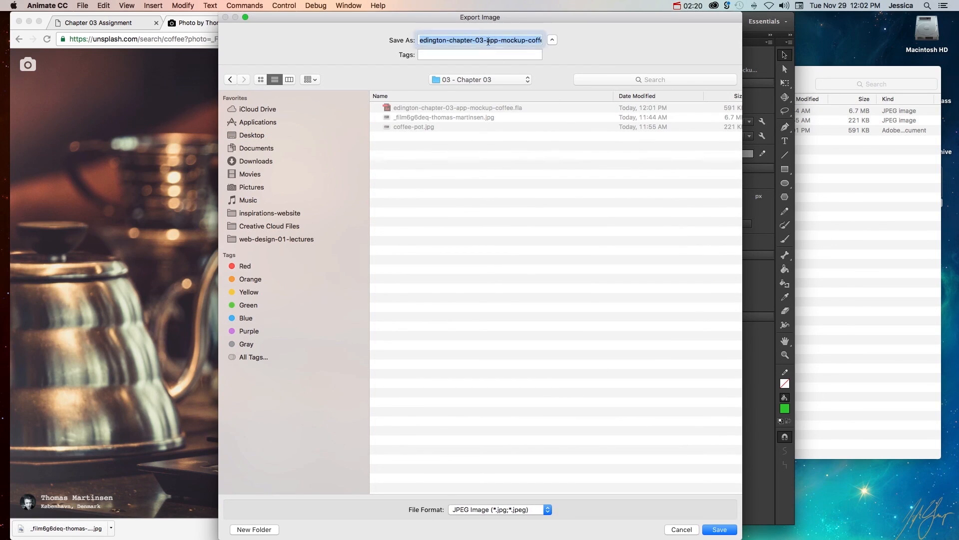
left_click(489, 40)
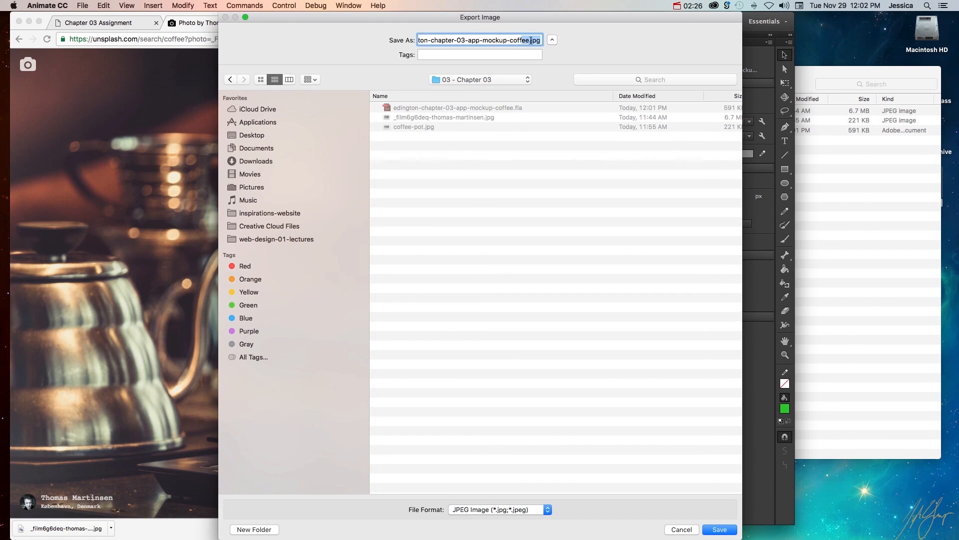
left_click(530, 40)
type("-home")
left_click(720, 529)
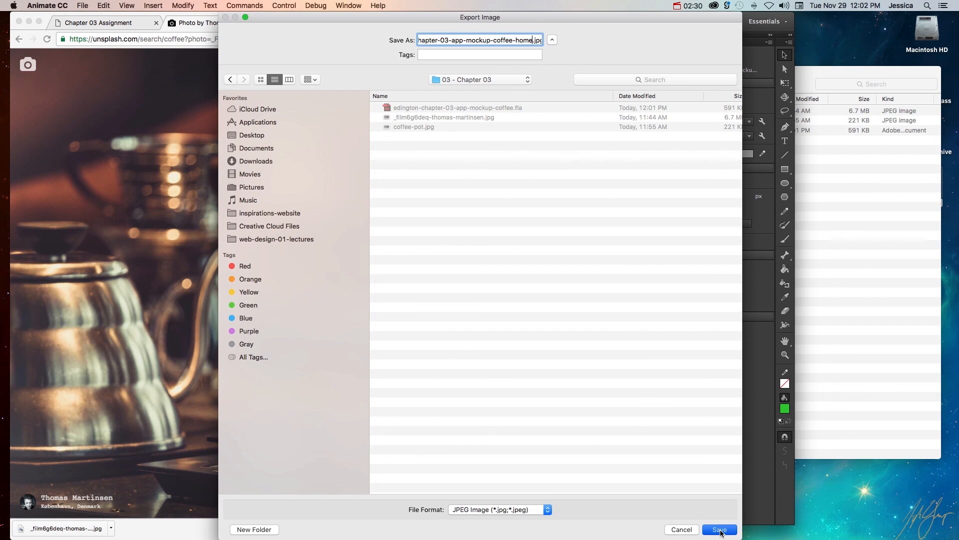
Step: Match the home screen's JPEG export to the screen resolution, include the full document size, and complete the export
left_click_drag(616, 130, 446, 123)
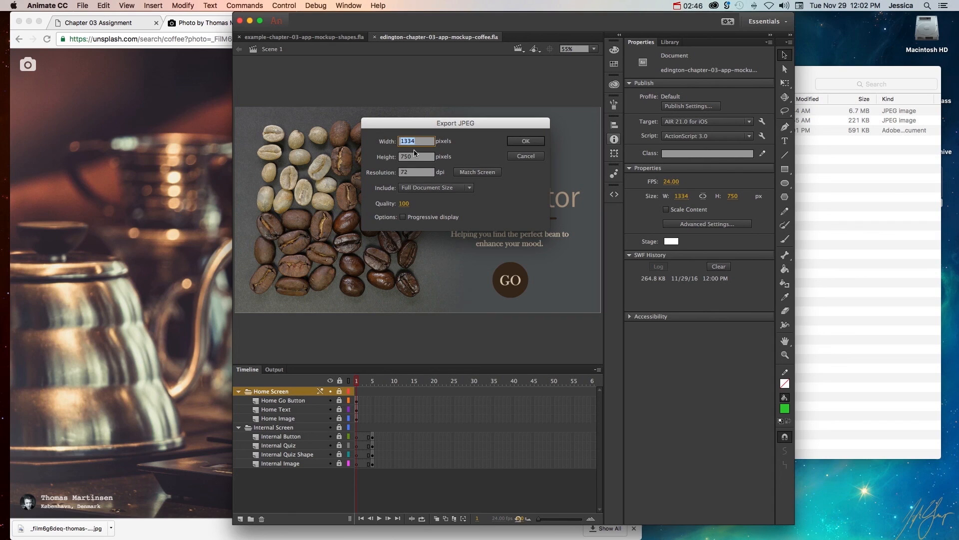
left_click(486, 174)
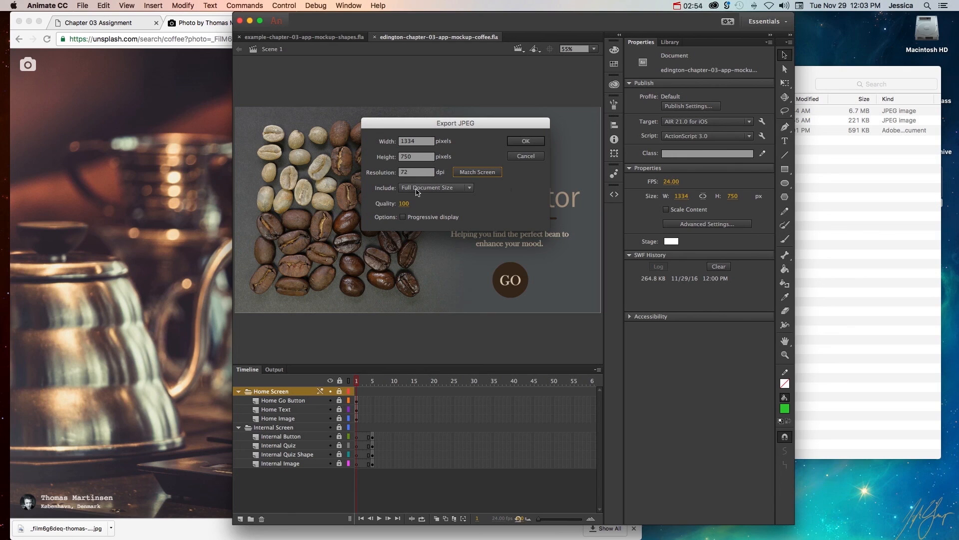
left_click(435, 188)
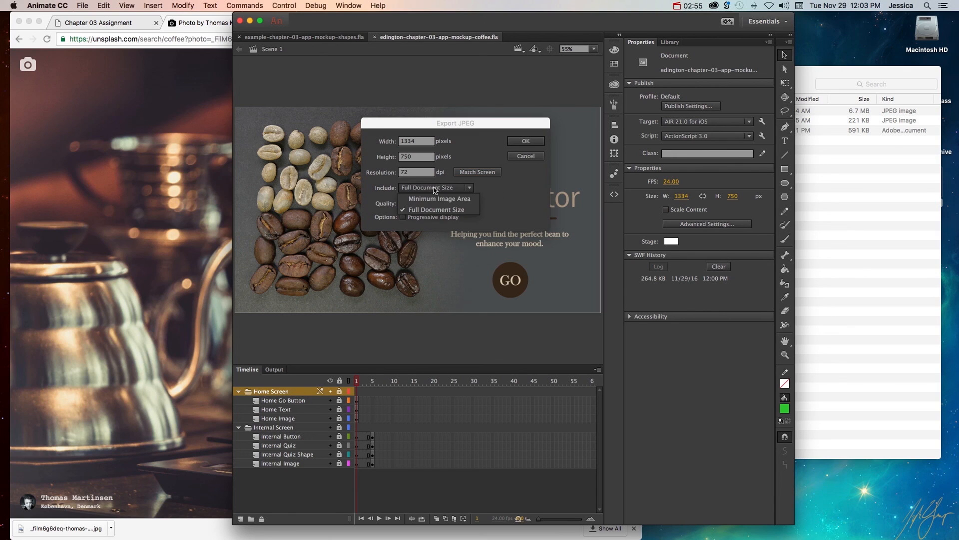
left_click(446, 210)
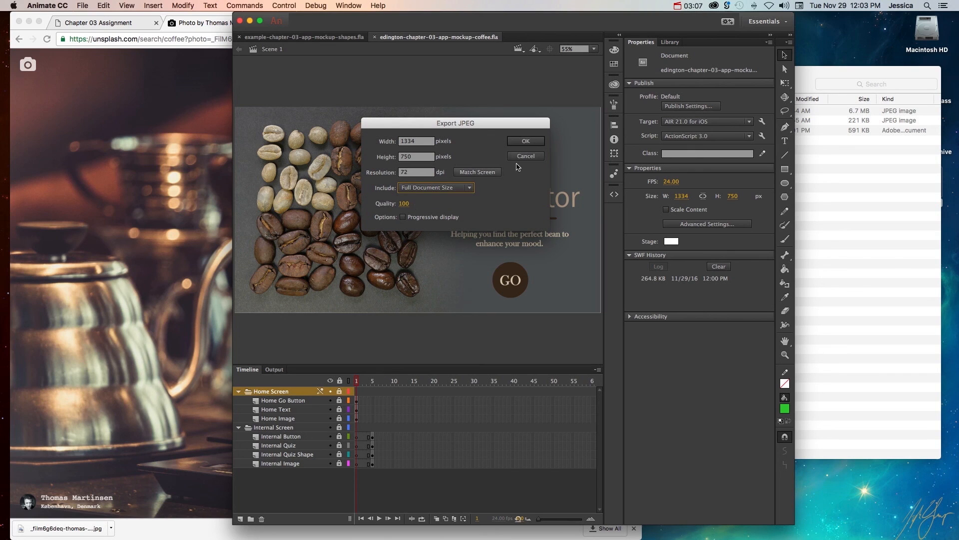
left_click(527, 141)
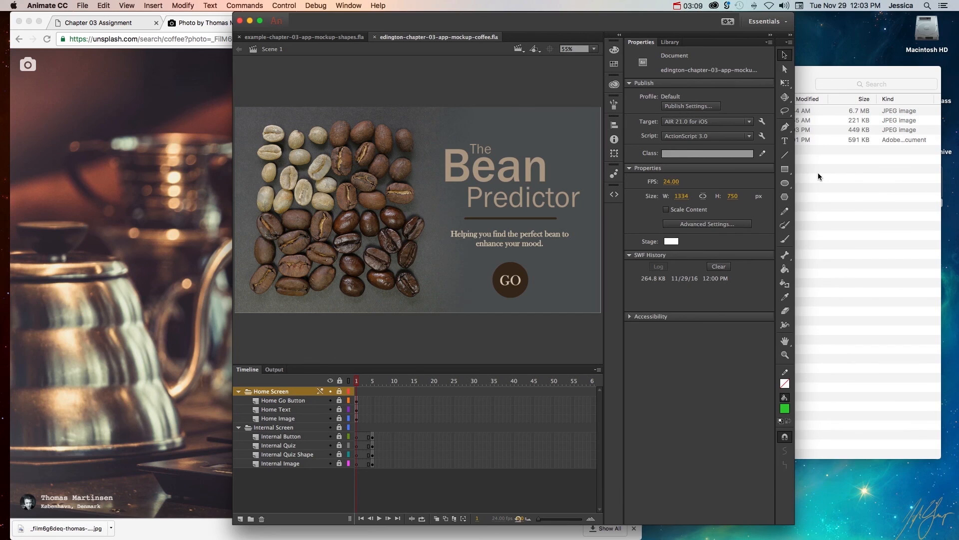
Step: View the exported home screen JPEG from the 03 - Chapter 03 folder in Preview and close it
left_click(818, 172)
left_click(723, 130)
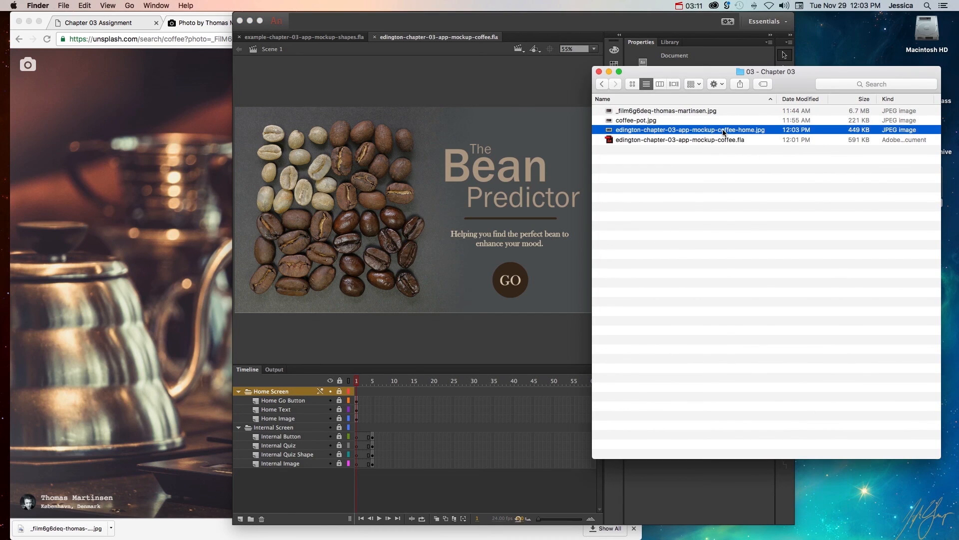
right_click(723, 130)
left_click(771, 178)
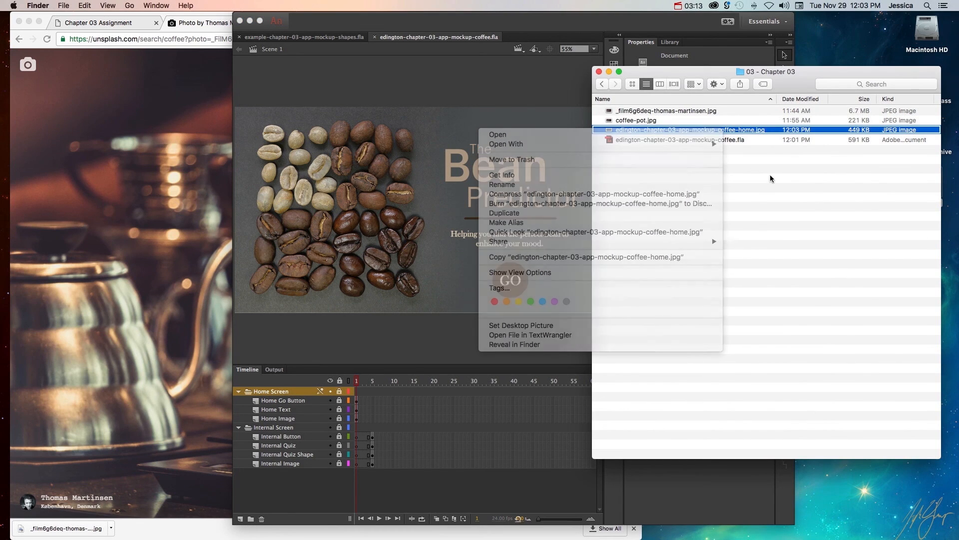
double_click(688, 131)
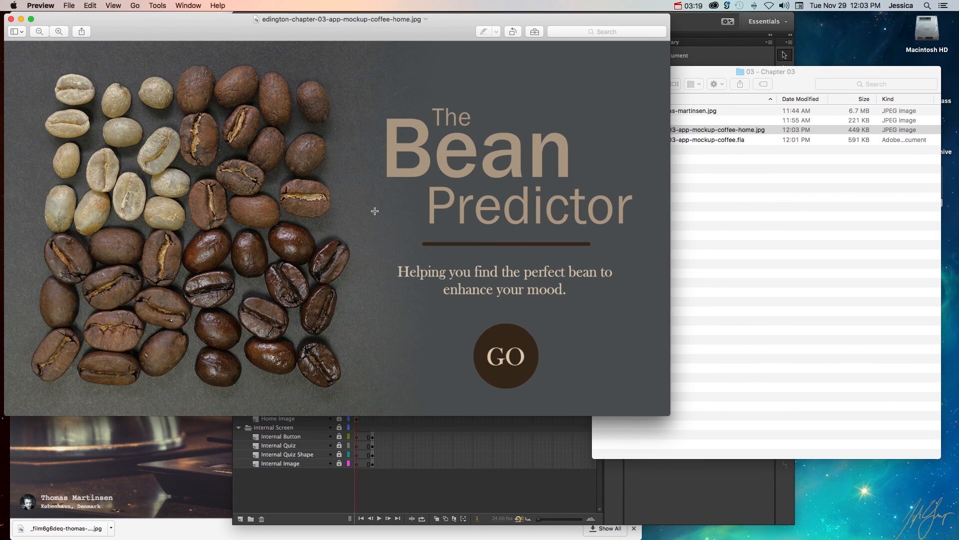
left_click(11, 19)
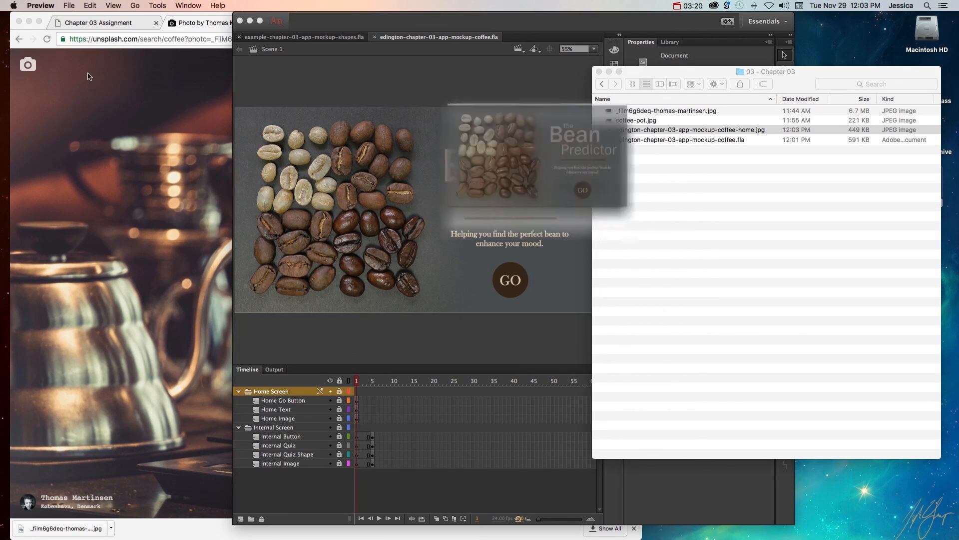
Step: Return to Animate and start an image export of the internal screen on frame 5
left_click(372, 383)
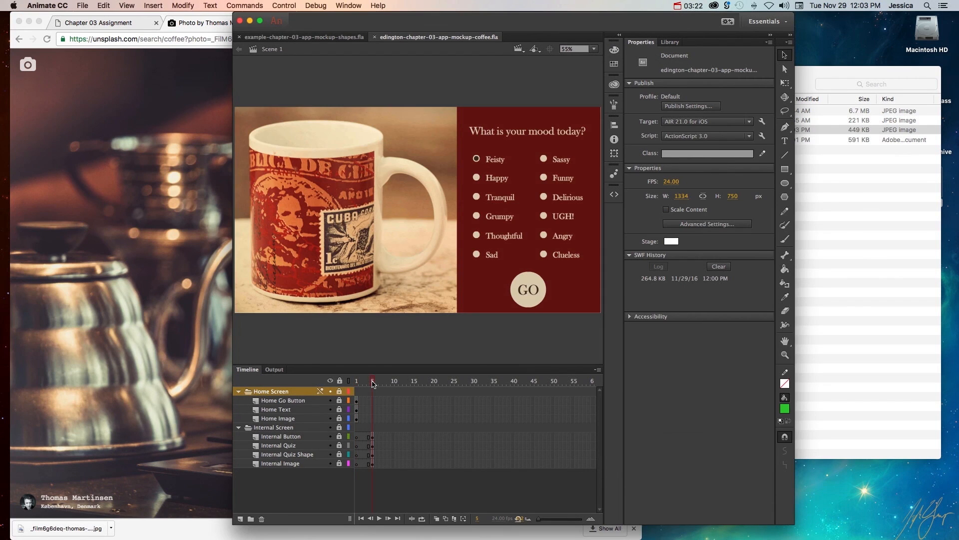
left_click(82, 6)
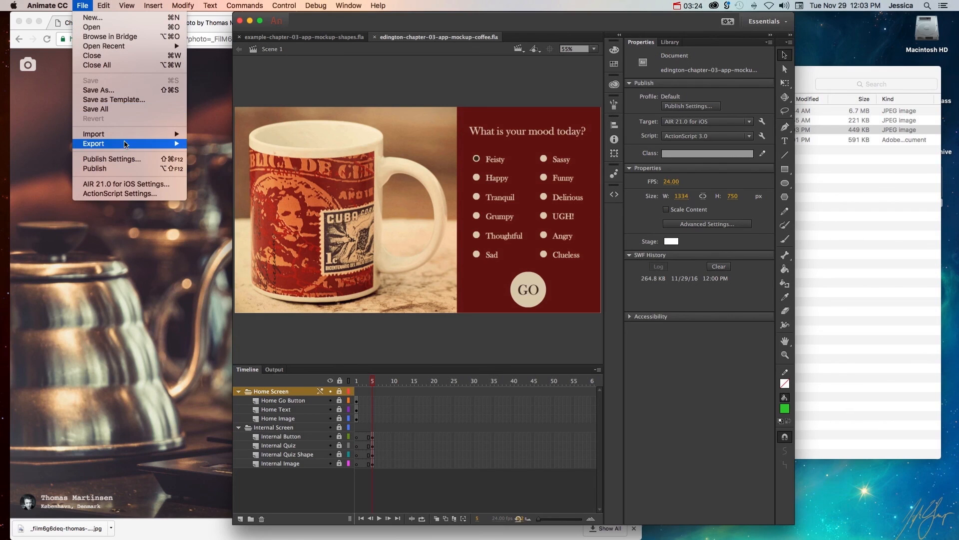
mouse_move(125, 144)
left_click(226, 144)
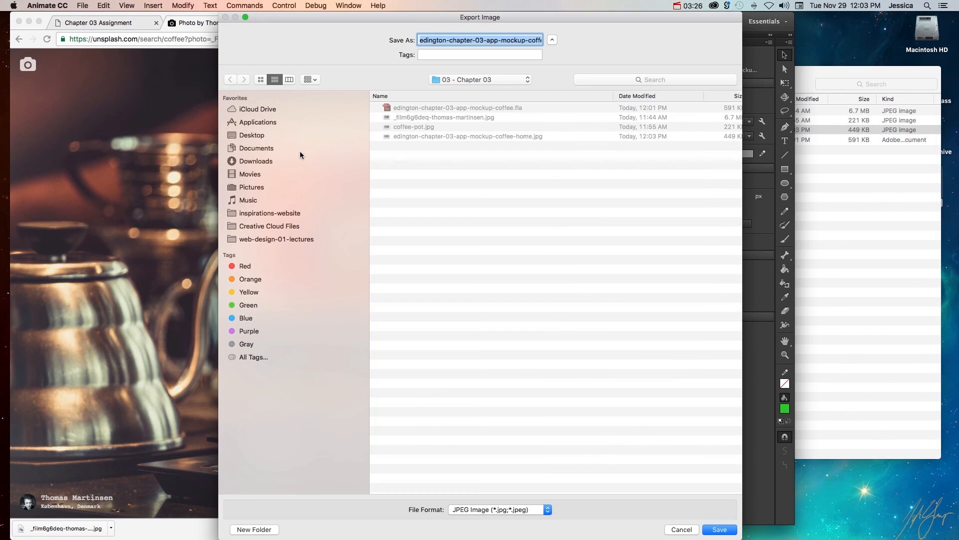
Step: Append -internal to the JPEG's file name before the extension, save it and accept the export settings
left_click_drag(539, 40, 552, 43)
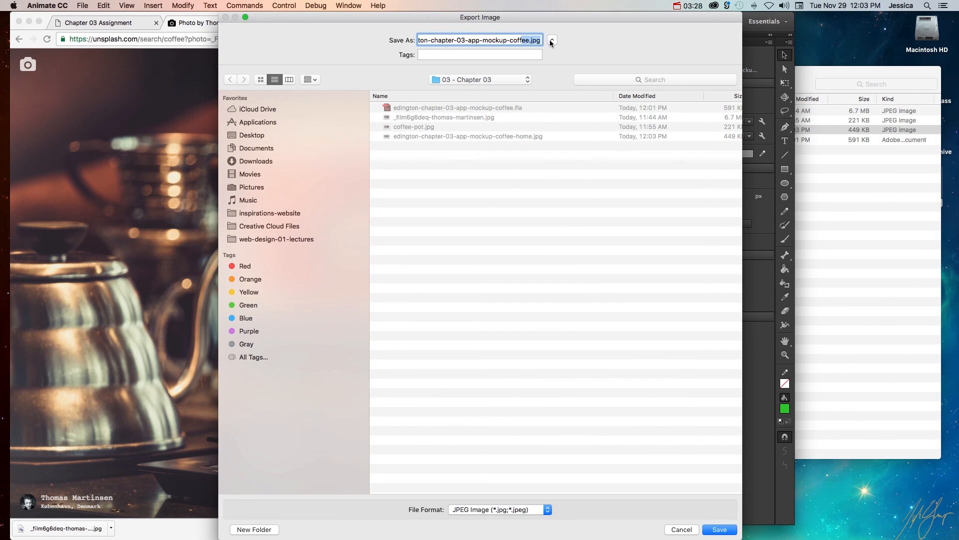
left_click(530, 42)
type("-inter")
type("nal")
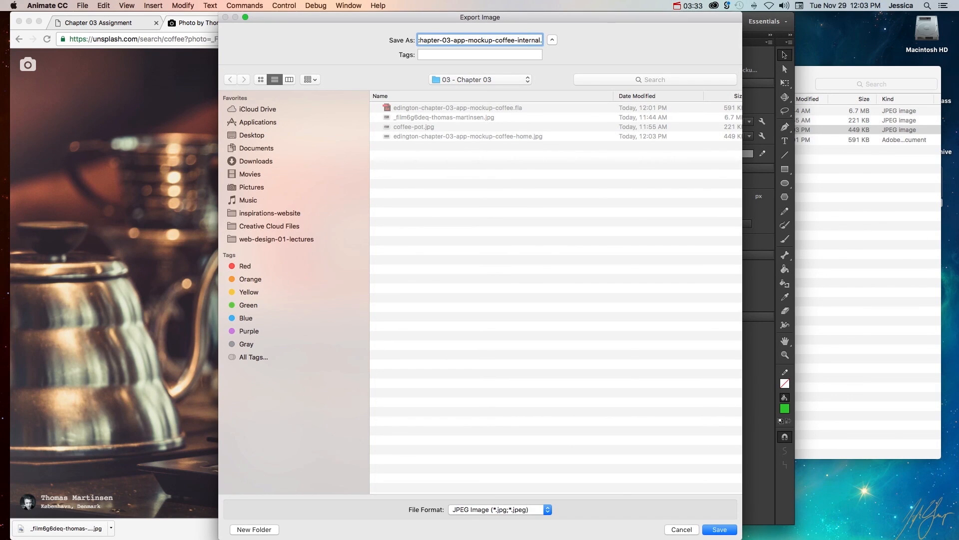
key("Return")
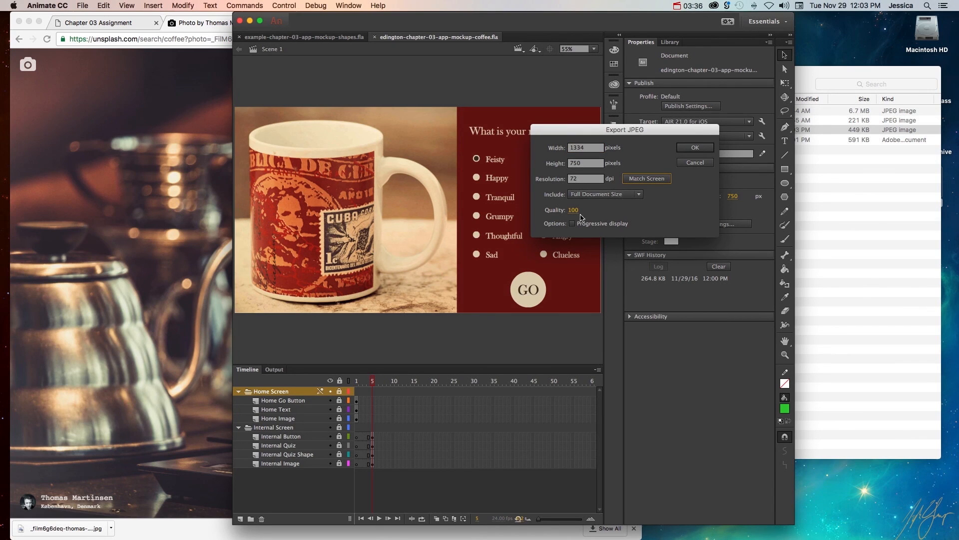
left_click(691, 149)
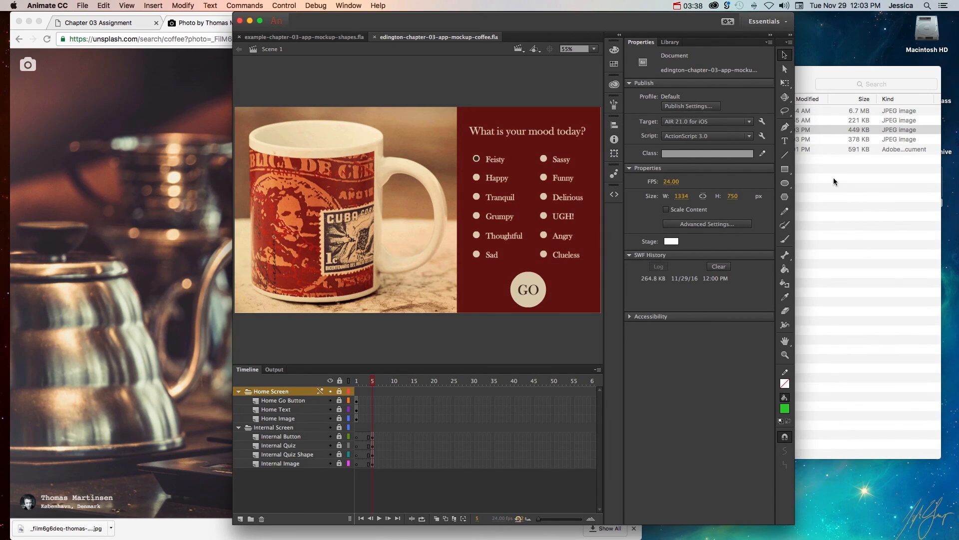
Step: In Finder, move the original downloaded coffee photo and coffee-pot.jpg from the 03 - Chapter 03 folder to the Trash
left_click(833, 178)
left_click(656, 121)
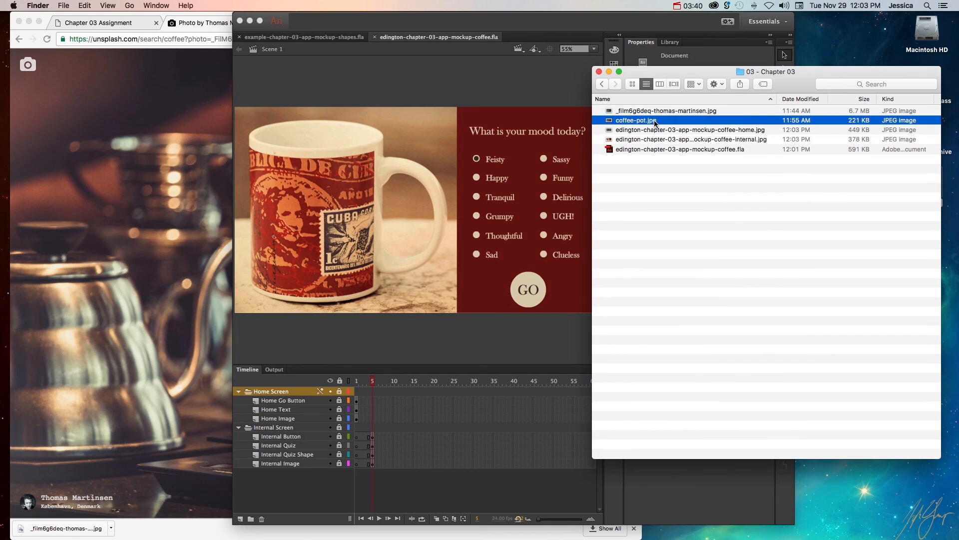
left_click(654, 112, "shift")
right_click(653, 112)
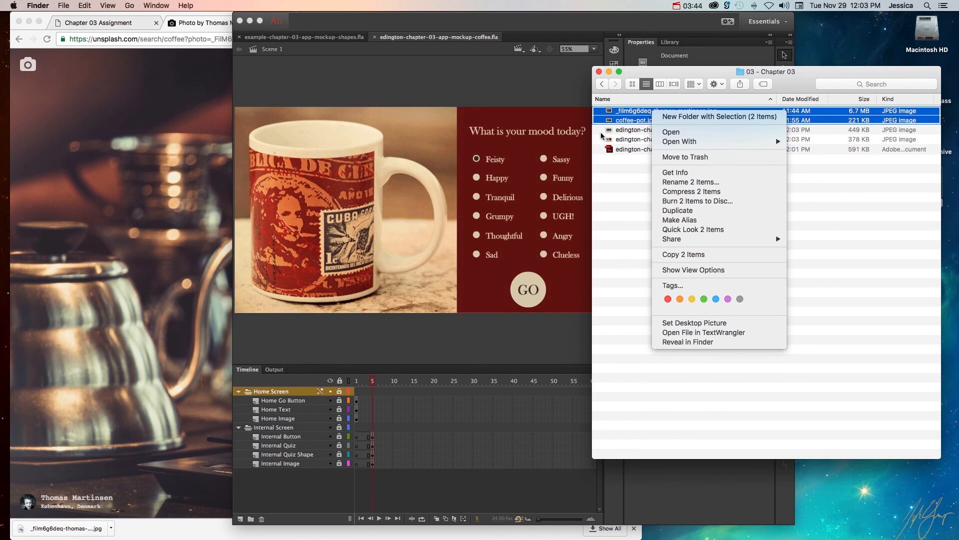
left_click(635, 122)
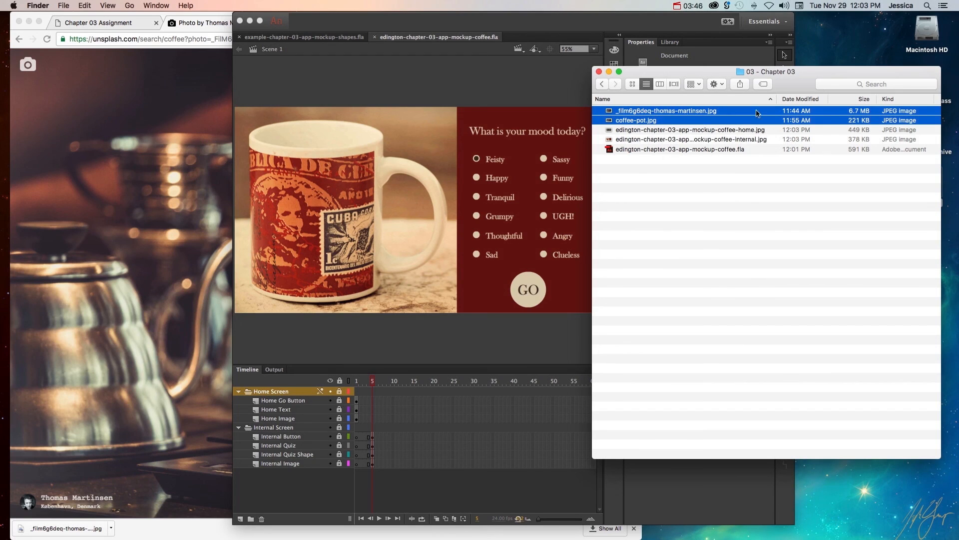
right_click(663, 113)
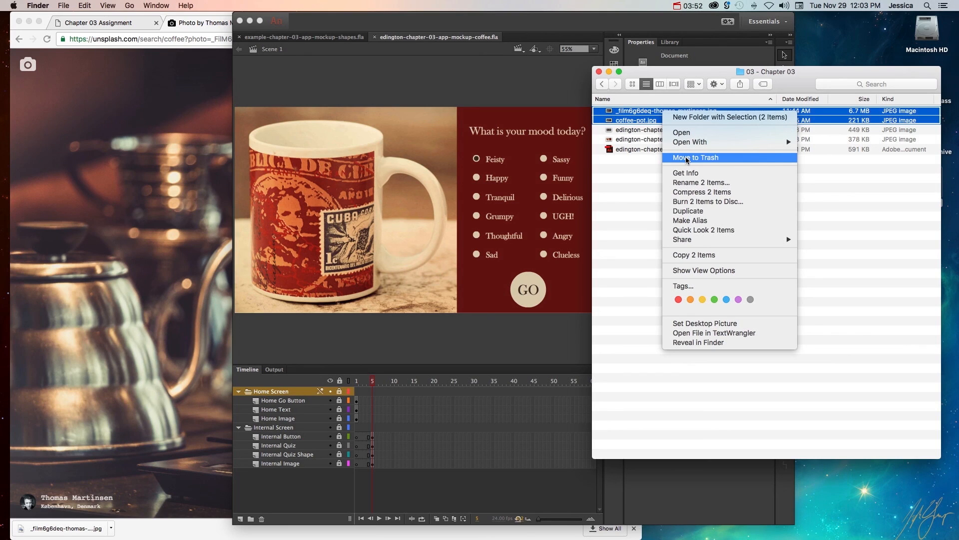
left_click(687, 158)
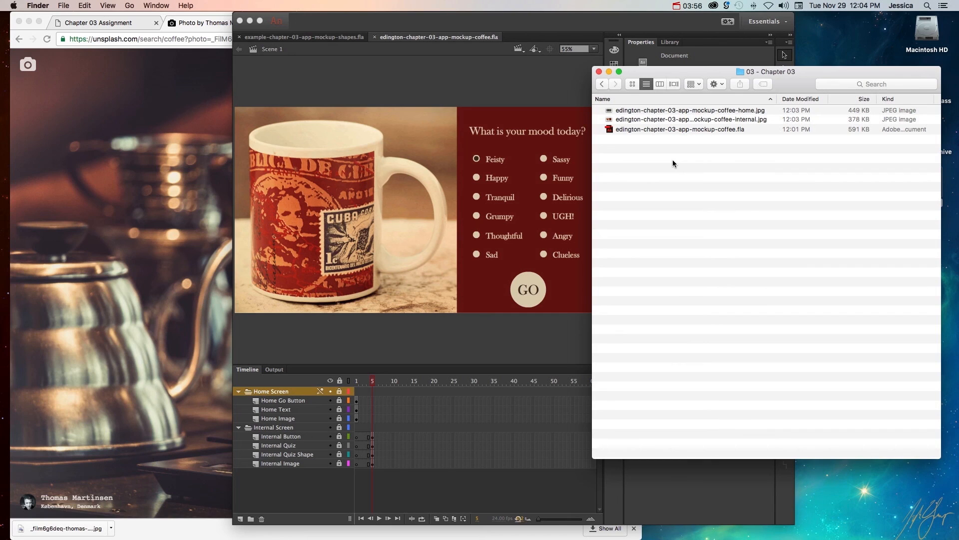
Step: Check the mockup's .fla file and the home and internal JPEGs in the 03 - Chapter 03 folder
key("super+a")
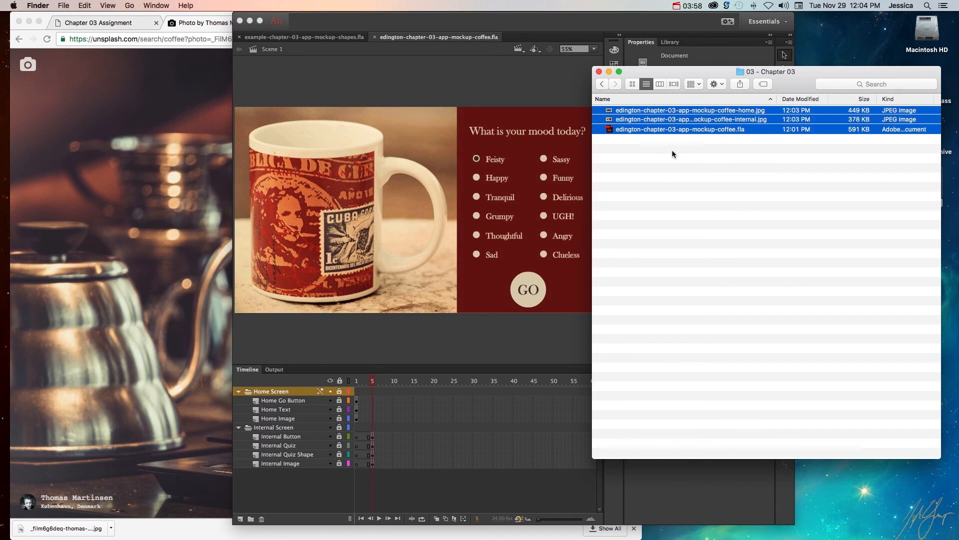
left_click(672, 153)
left_click(680, 129)
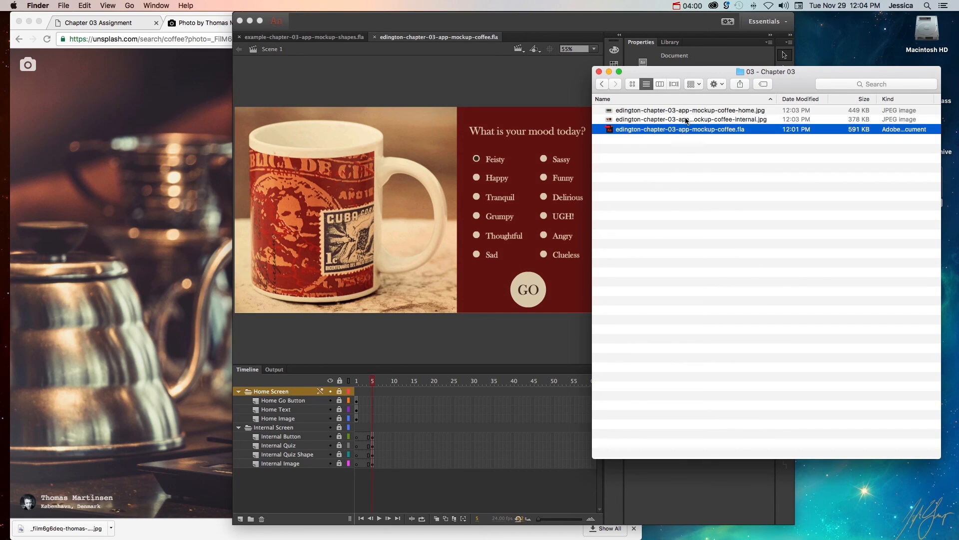
left_click(687, 120)
left_click(686, 111)
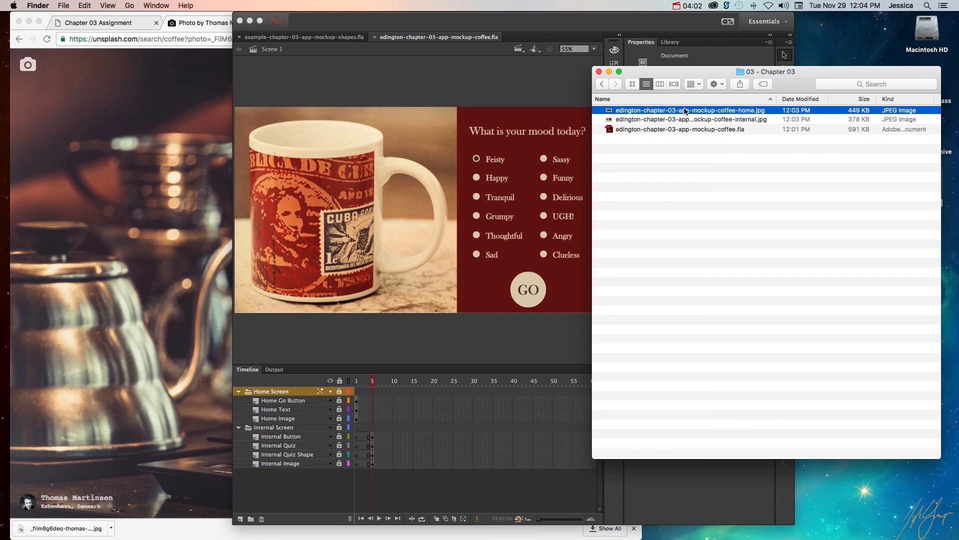
left_click(688, 170)
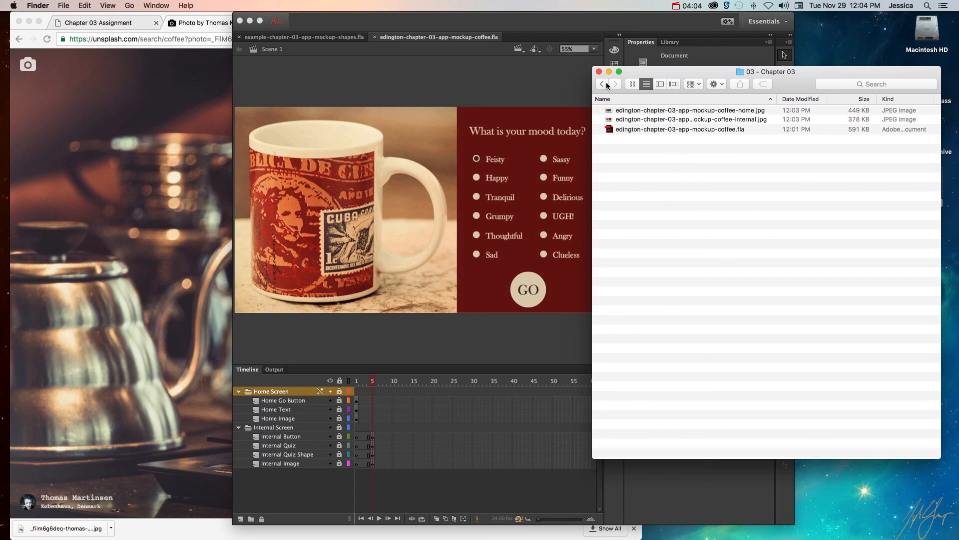
Step: Go back to the MGD 143 folder and compress the 03 - Chapter 03 folder into a zip archive
left_click(603, 84)
left_click(675, 132)
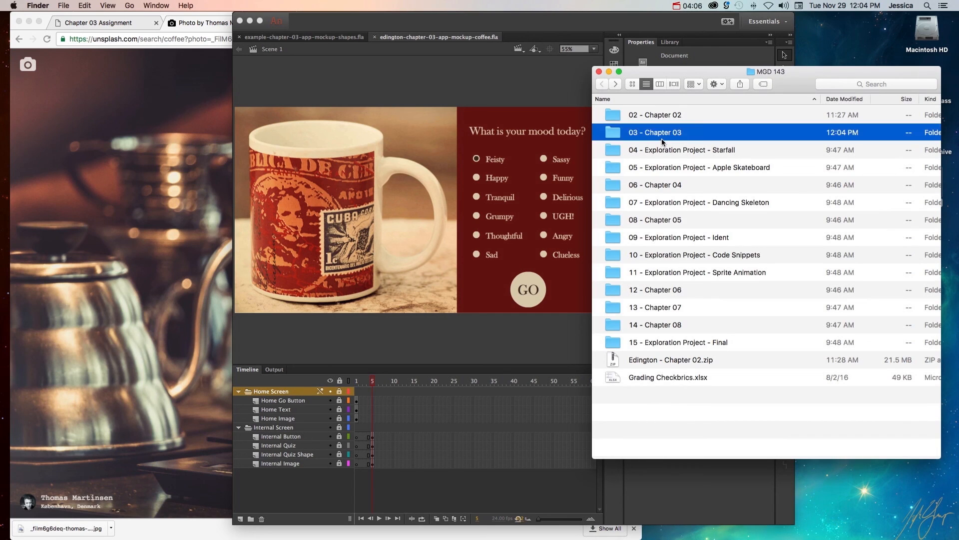
right_click(661, 139)
left_click(696, 194)
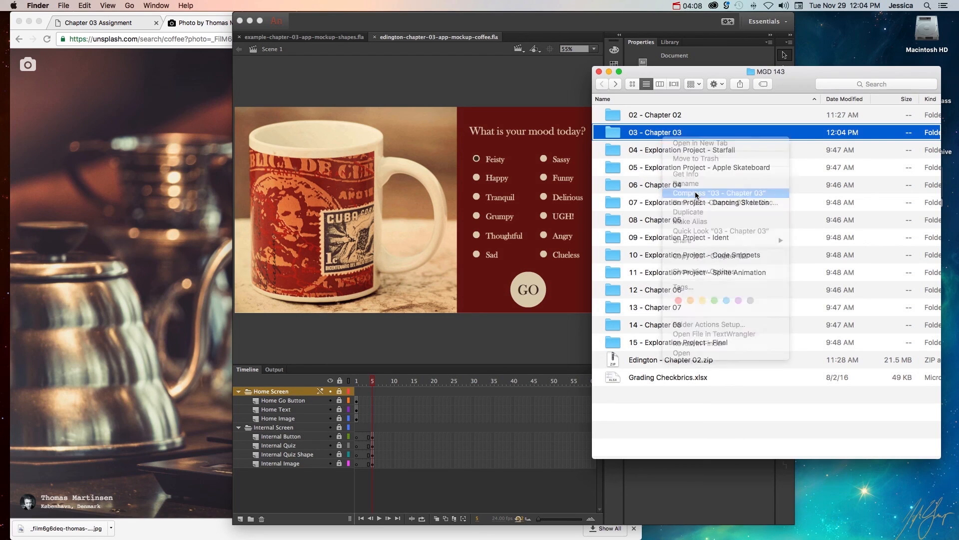
Step: Rename the Chapter 03 zip archive, replacing the leading 03 with the student's last name
left_click(666, 152)
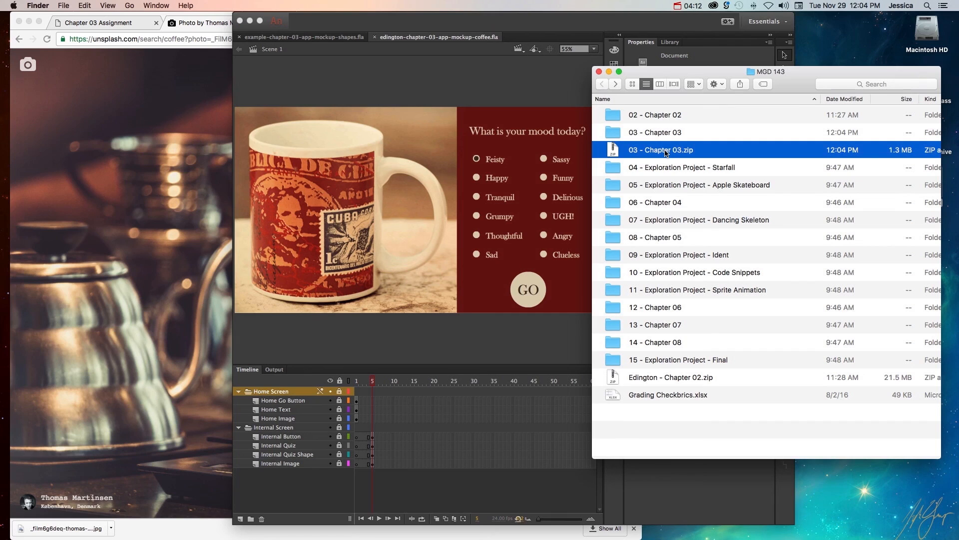
key("Return")
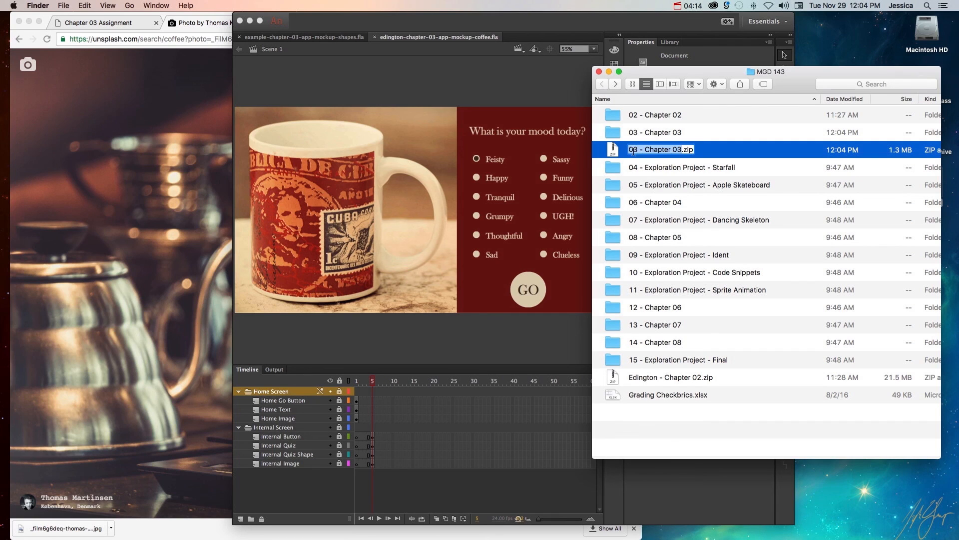
type("Edington")
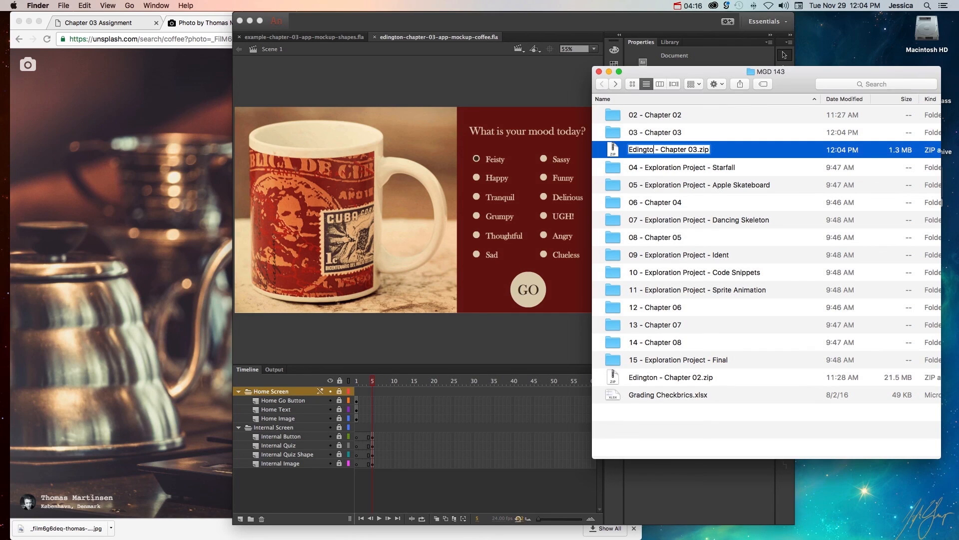
key("Return")
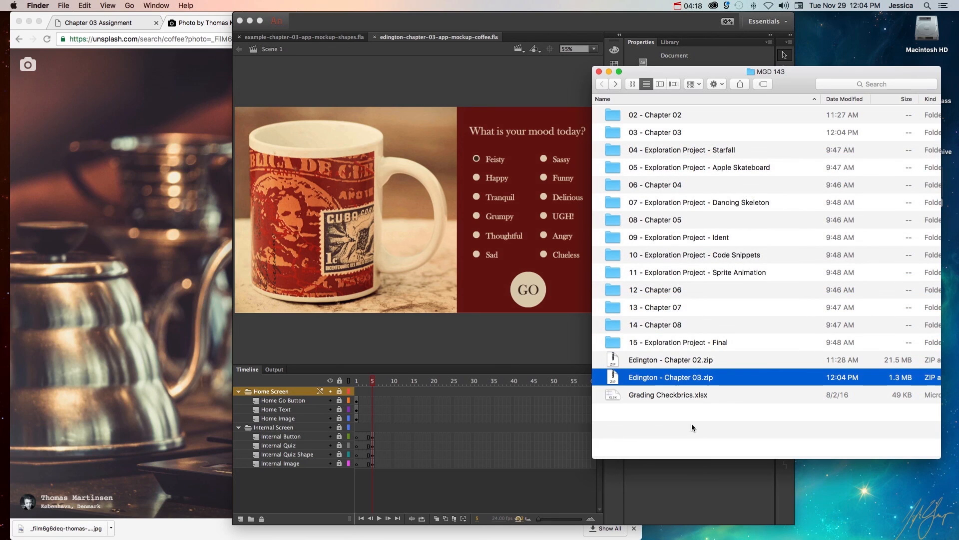